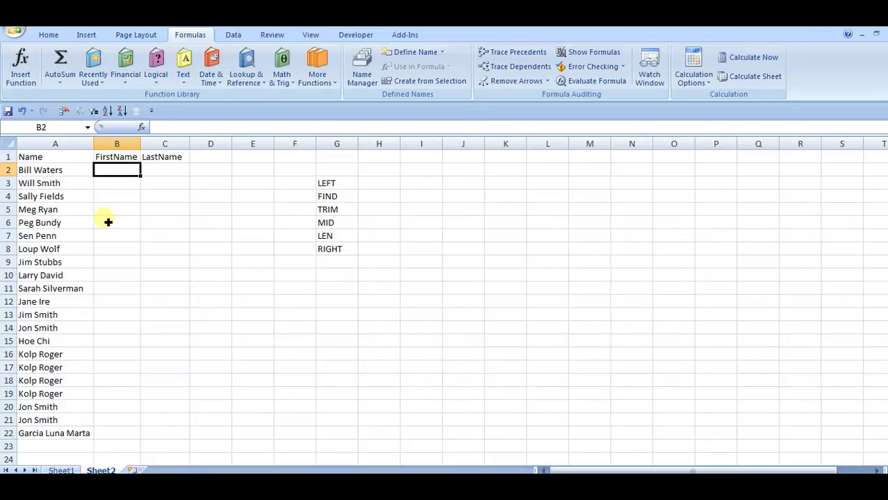
Step: Enter the formula =FIND(" ",A2) in cell B2 to locate the space in the full name
{"action": "type", "text": "=fin"}
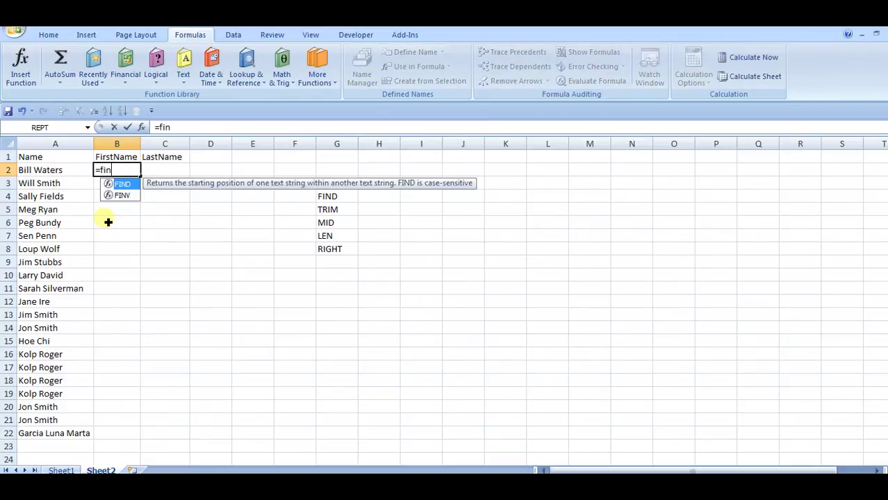
{"action": "key", "text": "Tab"}
{"action": "type", "text": "\" \","}
{"action": "left_click", "coordinate": [80, 176]}
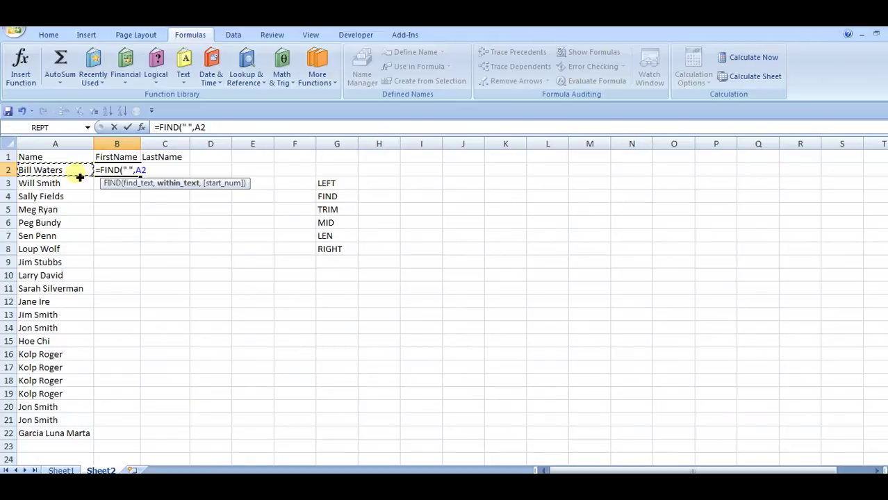
{"action": "type", "text": ")"}
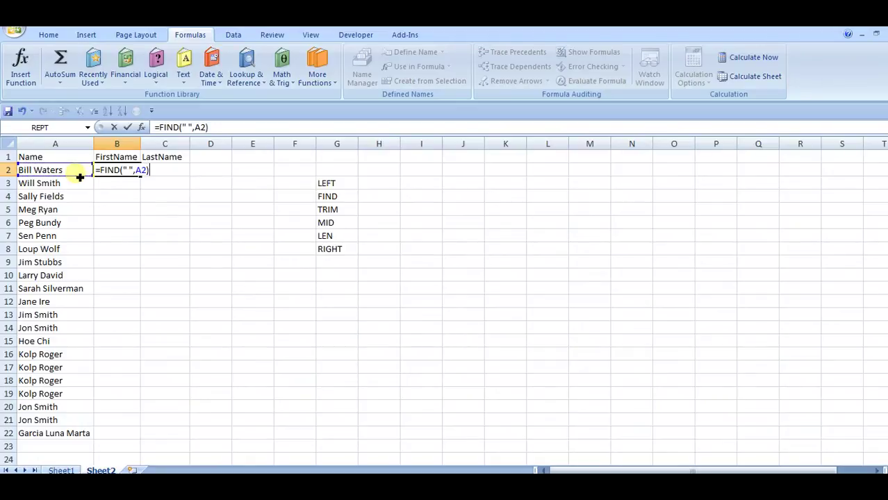
{"action": "key", "text": "Return"}
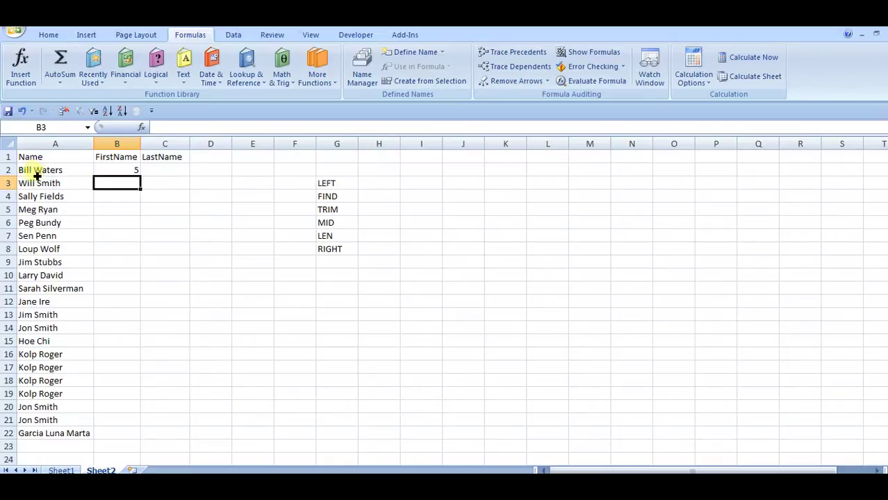
Step: Wrap the FIND formula in B2 in a LEFT function on A2, making it =LEFT(A2,FIND(" ",A2))
{"action": "left_click", "coordinate": [132, 170]}
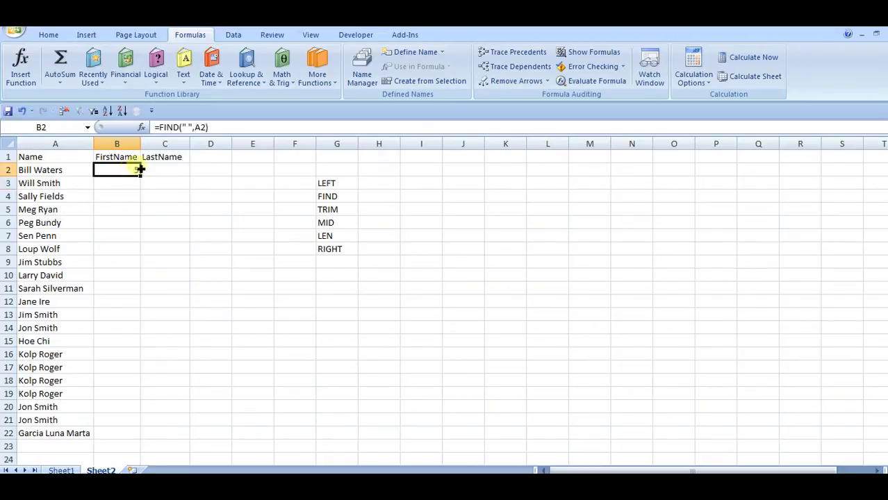
{"action": "left_click", "coordinate": [160, 127]}
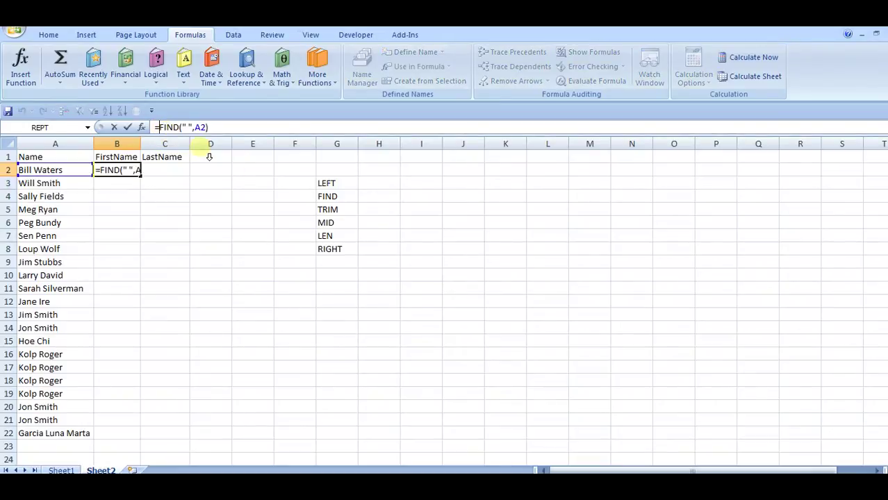
{"action": "type", "text": "LEFT("}
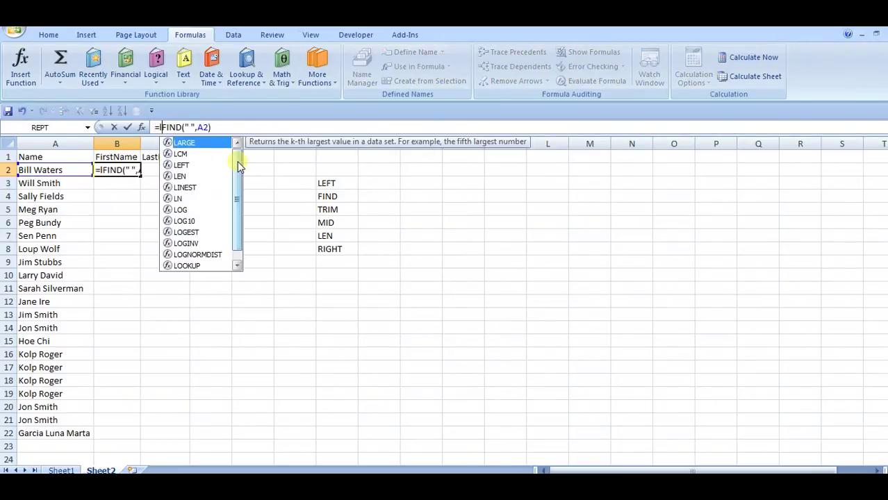
{"action": "left_click", "coordinate": [64, 175]}
{"action": "type", "text": ","}
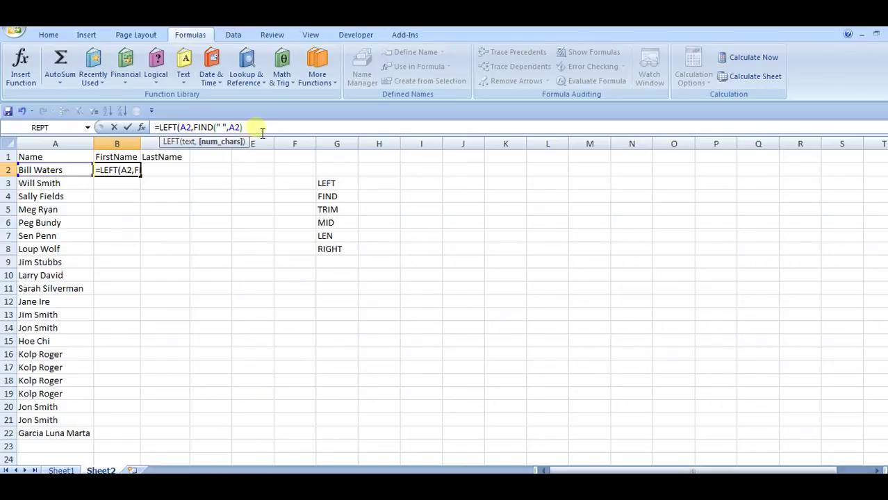
{"action": "double_click", "coordinate": [202, 127]}
{"action": "left_click", "coordinate": [248, 127], "text": "shift"}
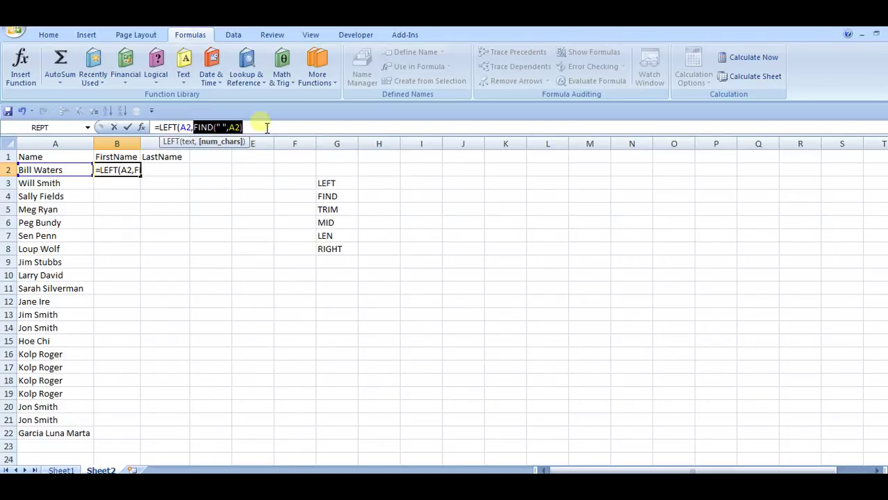
{"action": "left_click", "coordinate": [266, 127]}
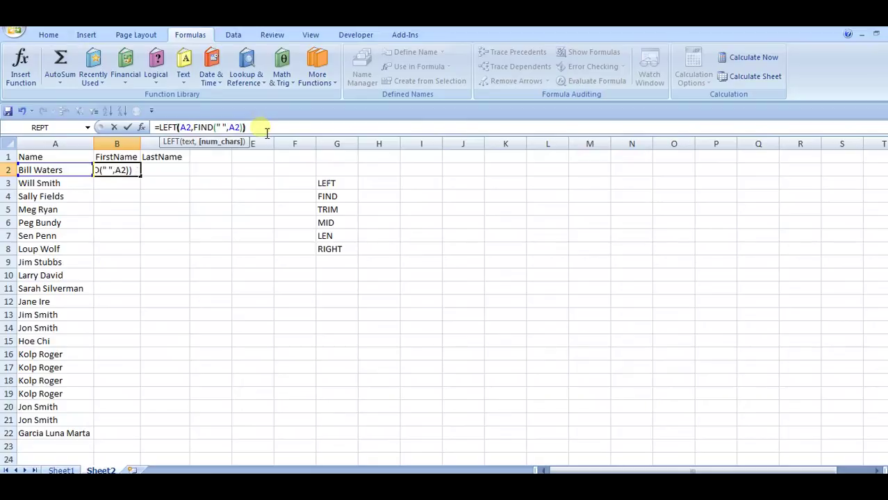
{"action": "key", "text": "Return"}
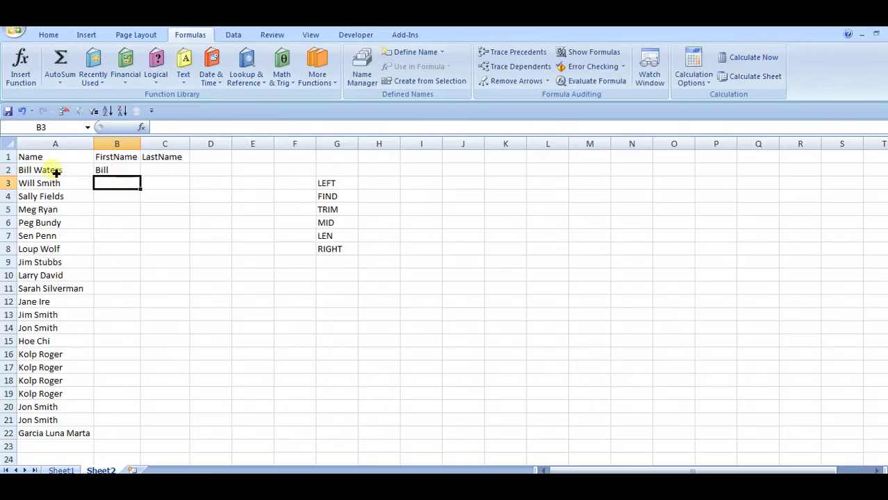
Step: Test B2 for a trailing space by entering =CONCATENATE(B2,"a") in cell C2
{"action": "left_click", "coordinate": [119, 170]}
{"action": "left_click", "coordinate": [165, 172]}
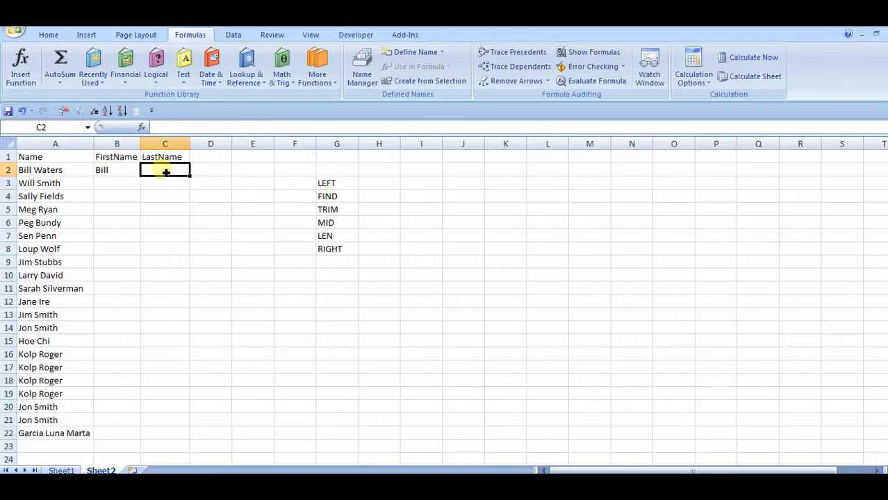
{"action": "type", "text": "=conc"}
{"action": "key", "text": "Tab"}
{"action": "key", "text": "Left"}
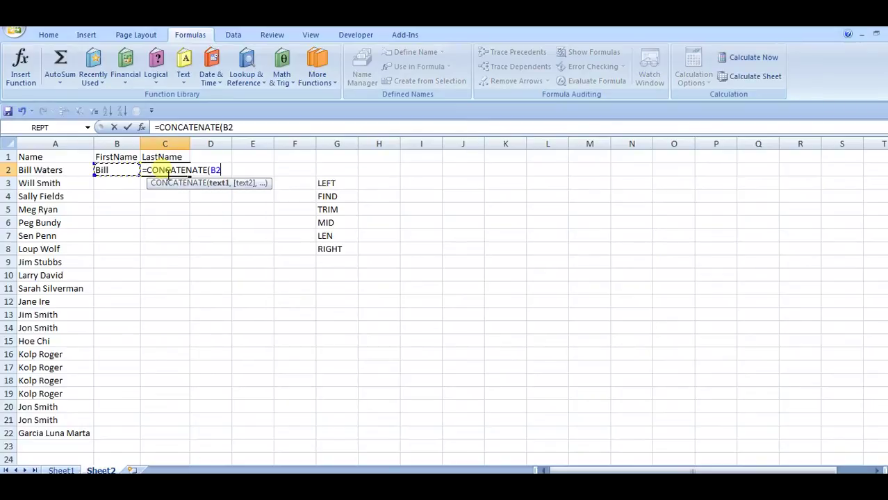
{"action": "type", "text": ",\"a\""}
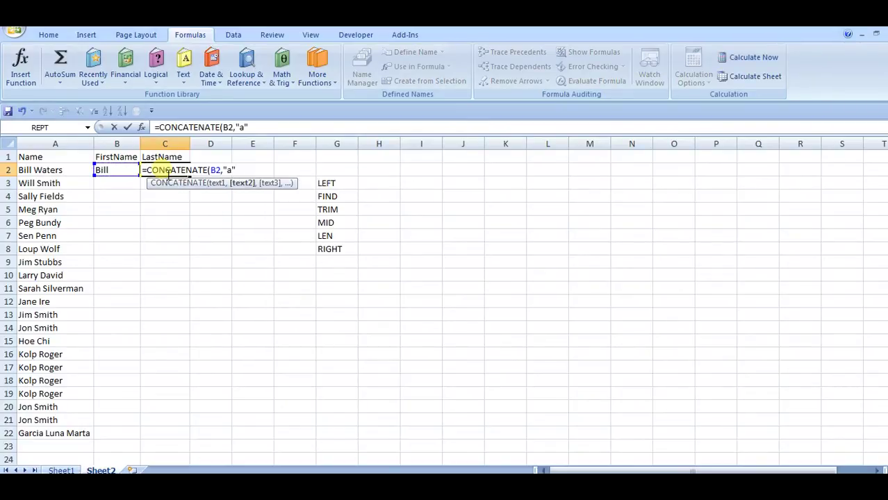
{"action": "key", "text": "Return"}
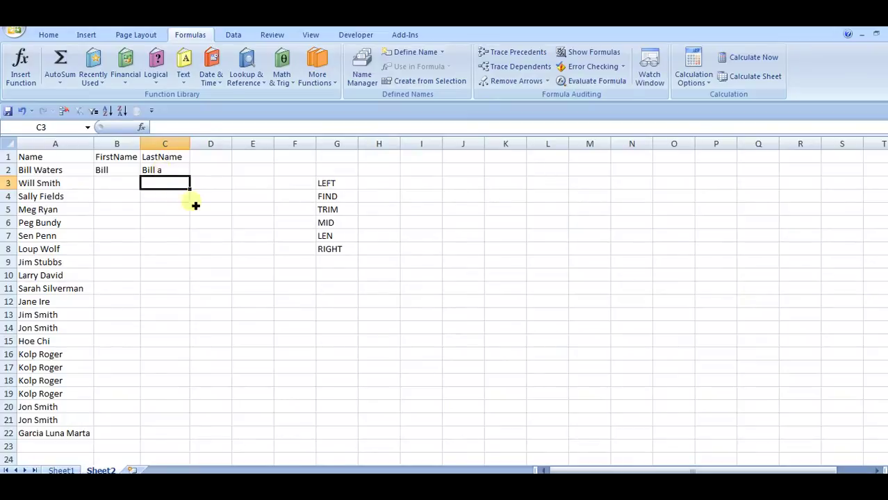
Step: Subtract 1 from the FIND result in B2, making the formula =LEFT(A2,FIND(" ",A2)-1)
{"action": "left_click", "coordinate": [125, 173]}
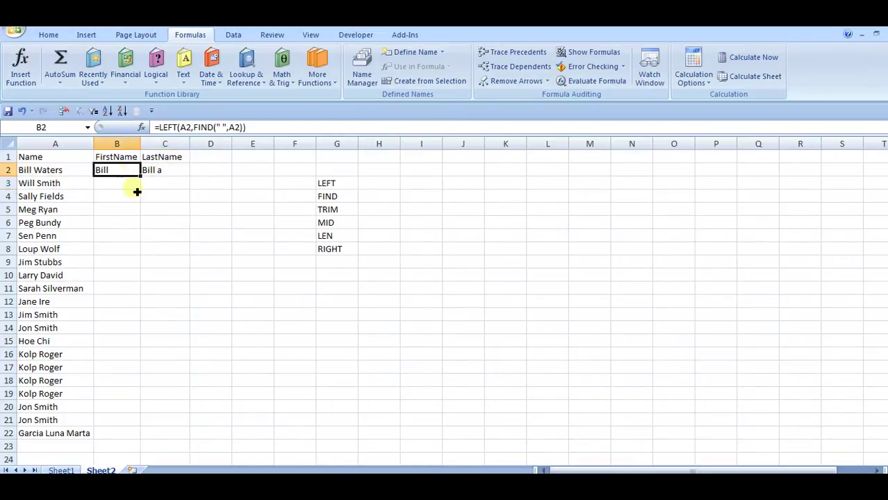
{"action": "left_click", "coordinate": [246, 127]}
{"action": "type", "text": "-1"}
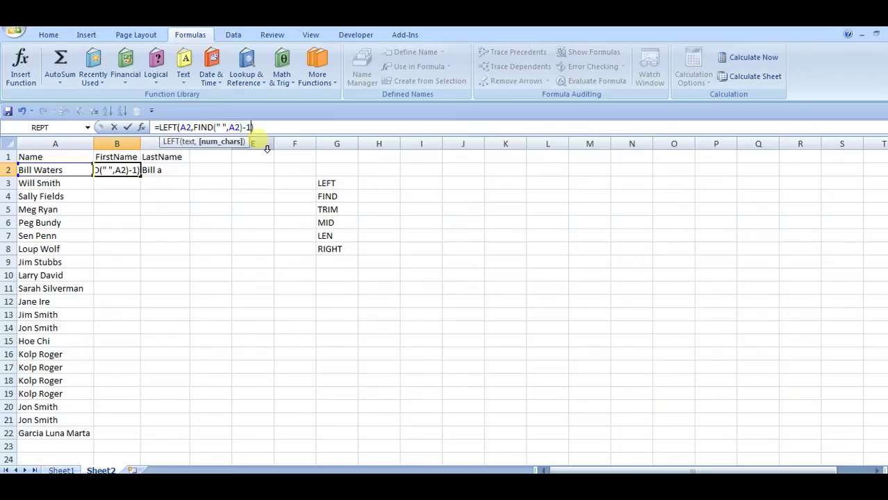
{"action": "key", "text": "Return"}
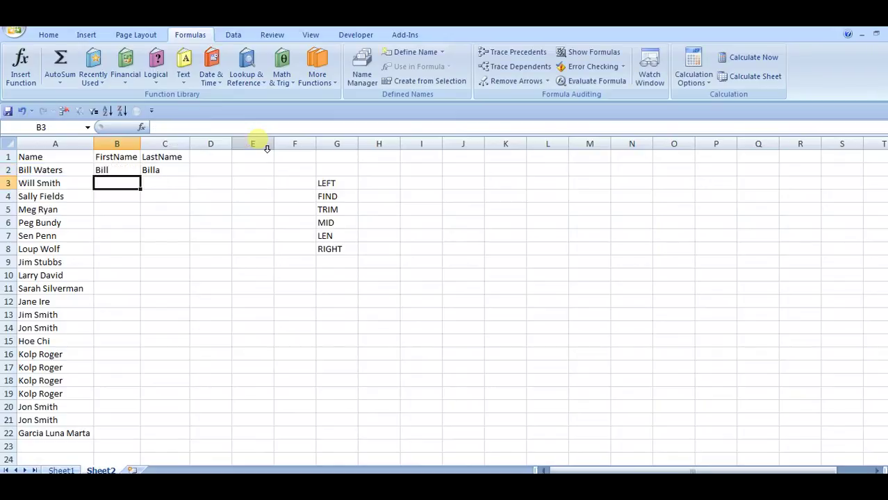
Step: Remove the -1 from the B2 formula and wrap it in TRIM, making it =TRIM(LEFT(A2,FIND(" ",A2)))
{"action": "left_click", "coordinate": [129, 171]}
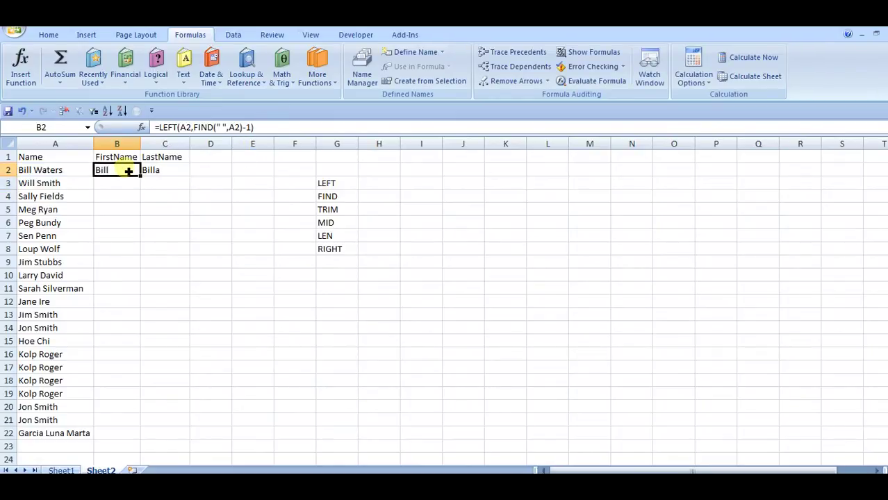
{"action": "left_click", "coordinate": [254, 129]}
{"action": "key", "text": "Left"}
{"action": "key", "text": "BackSpace"}
{"action": "key", "text": "BackSpace"}
{"action": "key", "text": "Home"}
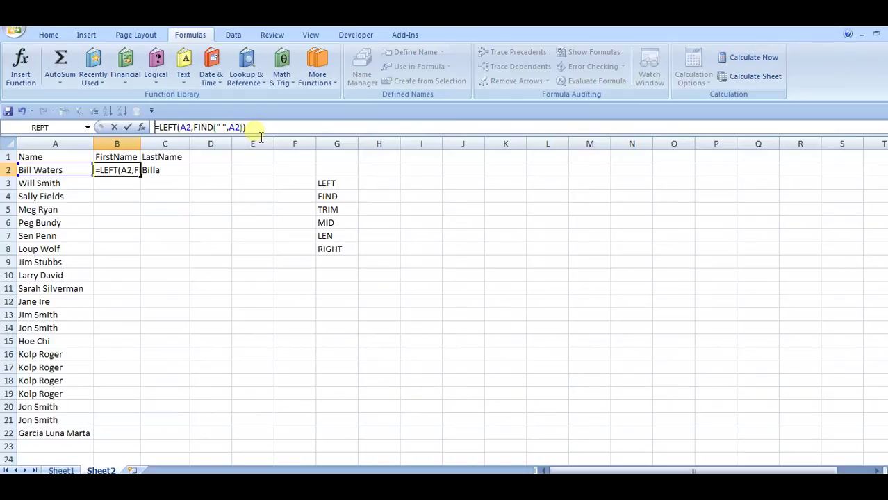
{"action": "type", "text": "TRIM("}
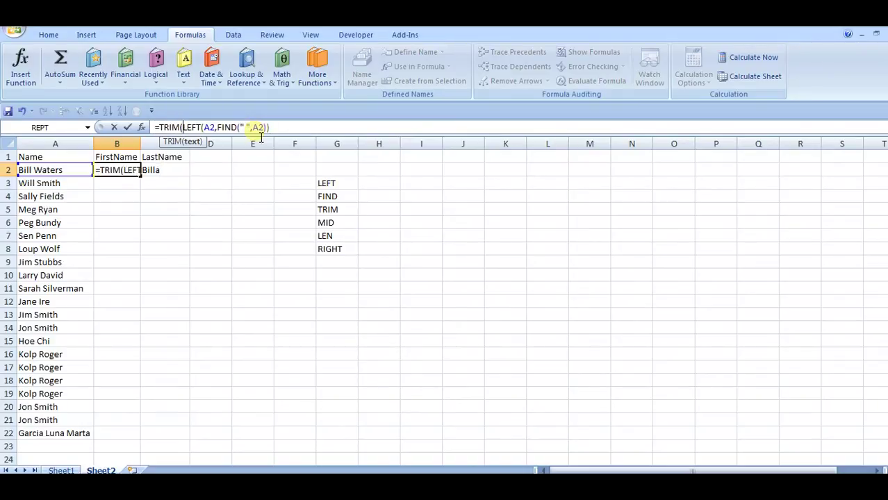
{"action": "key", "text": "End"}
{"action": "type", "text": ")"}
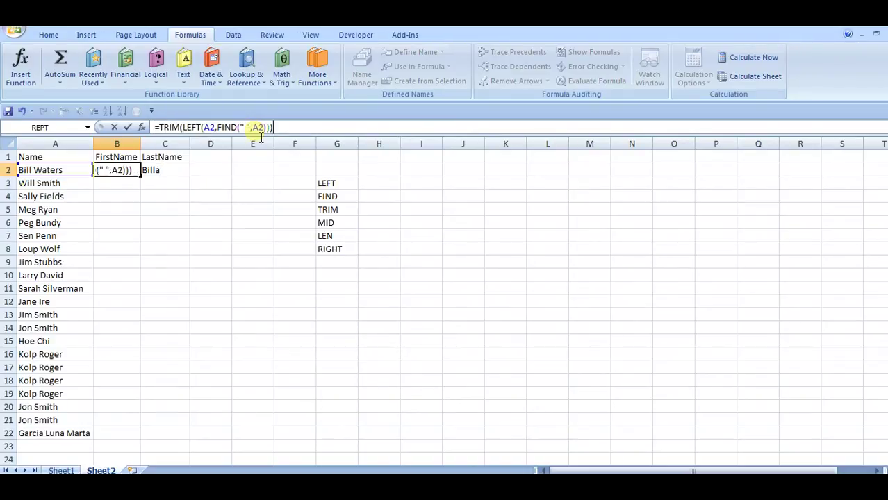
{"action": "key", "text": "Return"}
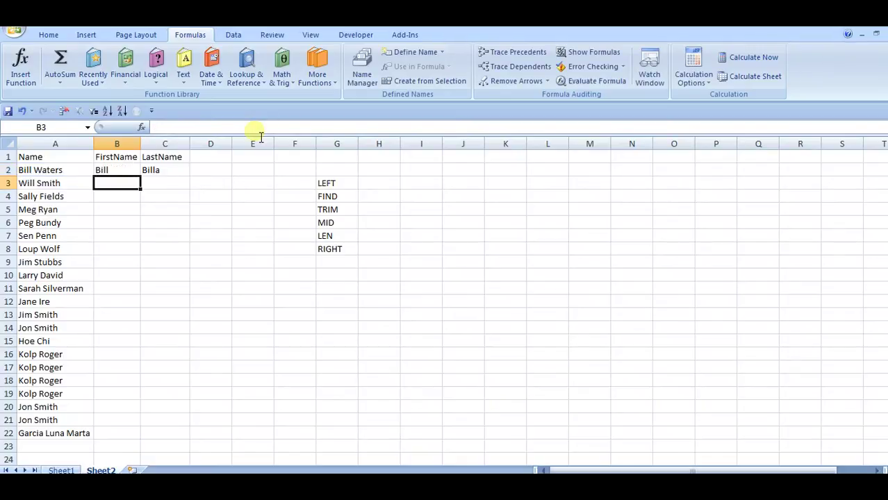
Step: Clear the test formula from C2 and fill the FirstName formula from B2 down to B22
{"action": "left_click", "coordinate": [151, 166]}
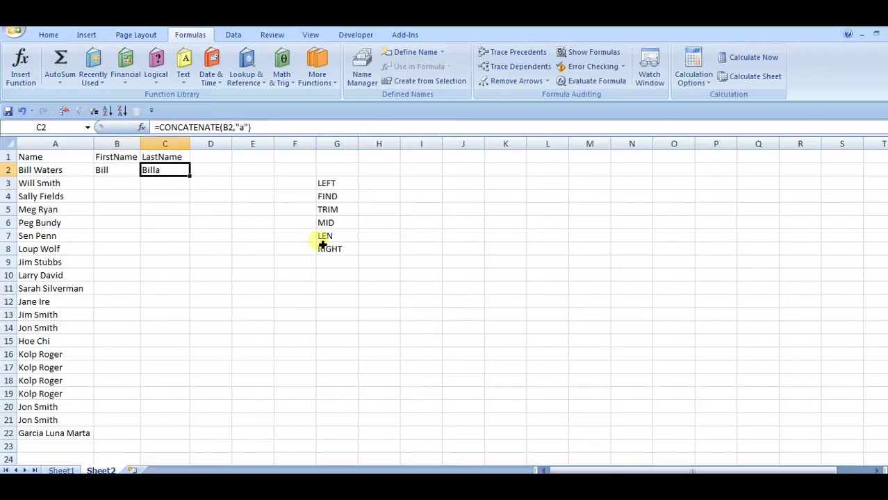
{"action": "key", "text": "Delete"}
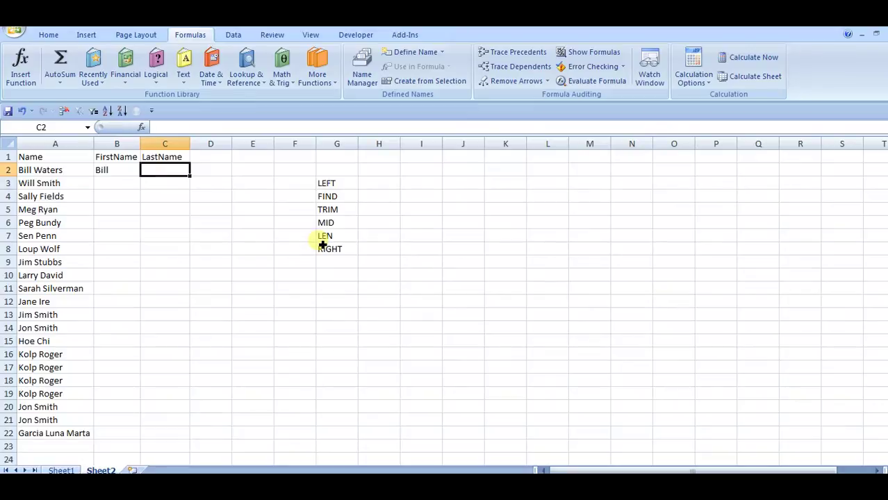
{"action": "left_click", "coordinate": [126, 170]}
{"action": "left_click_drag", "start_coordinate": [144, 182], "coordinate": [141, 439]}
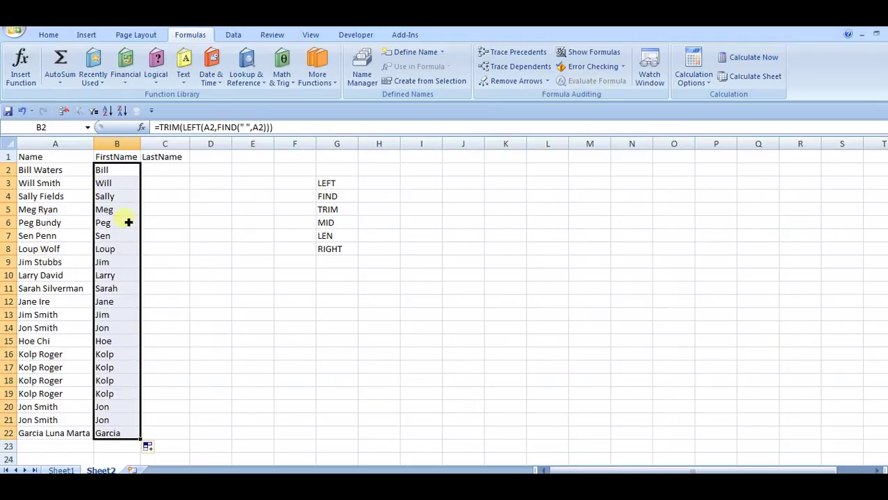
Step: Begin a MID formula in C2 using A2 as the text and FIND(" ",A2) as the start number
{"action": "left_click", "coordinate": [171, 173]}
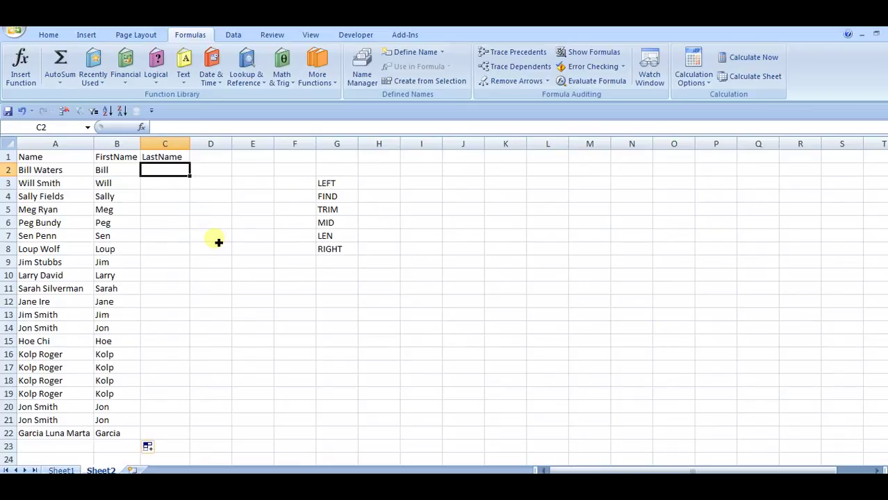
{"action": "type", "text": "="}
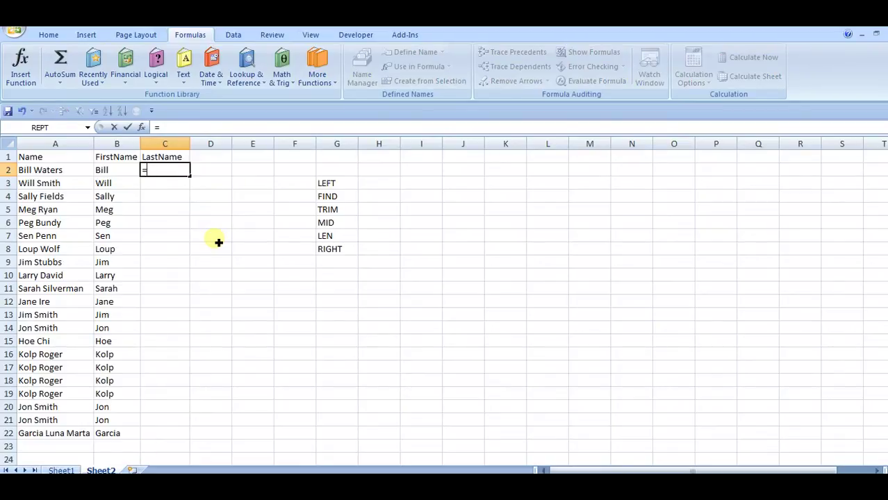
{"action": "type", "text": "min"}
{"action": "key", "text": "BackSpace"}
{"action": "key", "text": "Tab"}
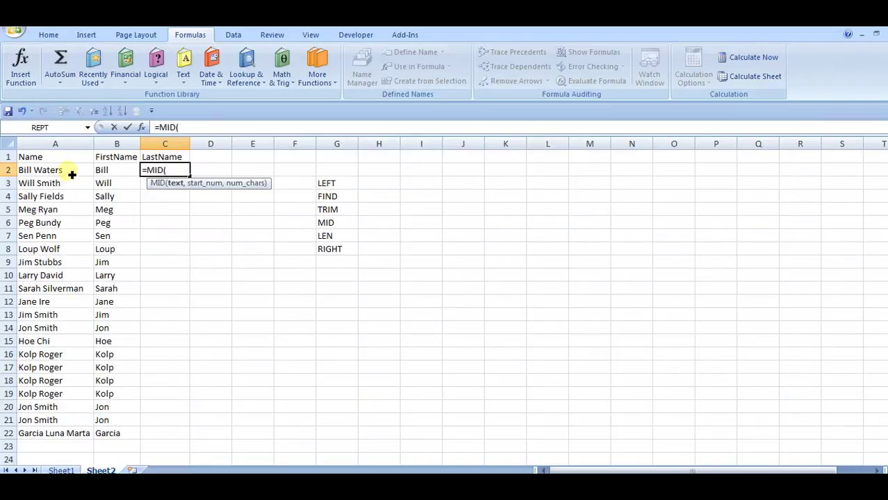
{"action": "left_click", "coordinate": [71, 175]}
{"action": "type", "text": ","}
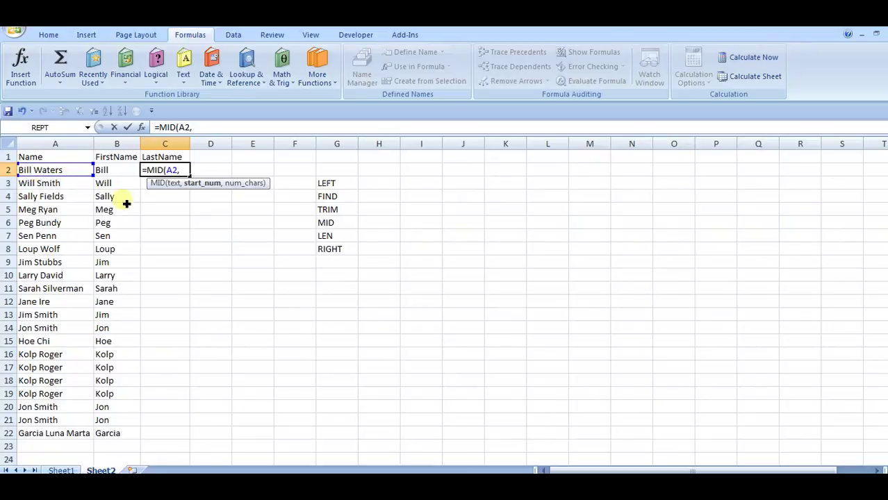
{"action": "type", "text": "FIND("}
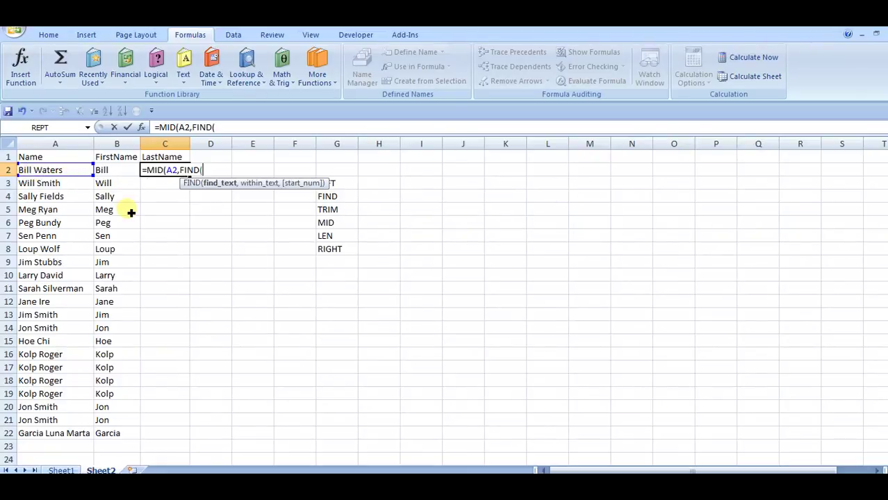
{"action": "type", "text": "\" \","}
{"action": "left_click", "coordinate": [75, 174]}
{"action": "type", "text": "),"}
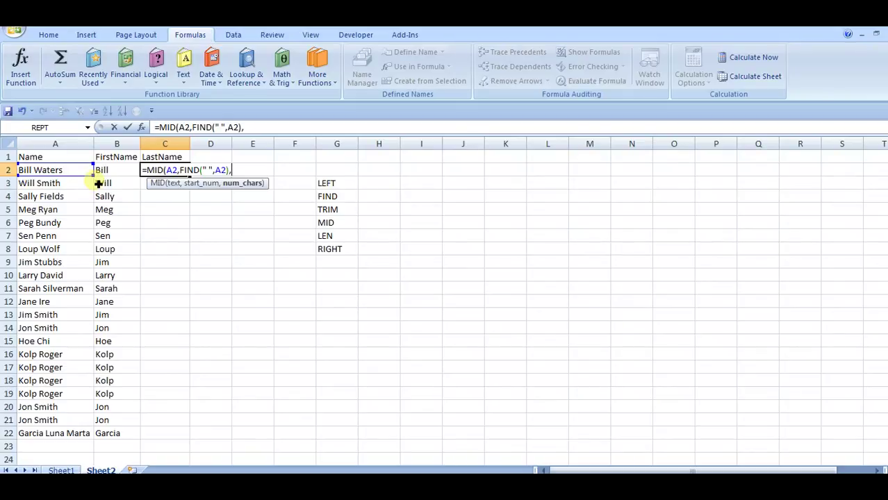
Step: Complete the MID formula in C2 with LEN(A2)-LEN(B2) as the number of characters, making it =MID(A2,FIND(" ",A2),LEN(A2)-LEN(B2))
{"action": "type", "text": "len"}
{"action": "key", "text": "Tab"}
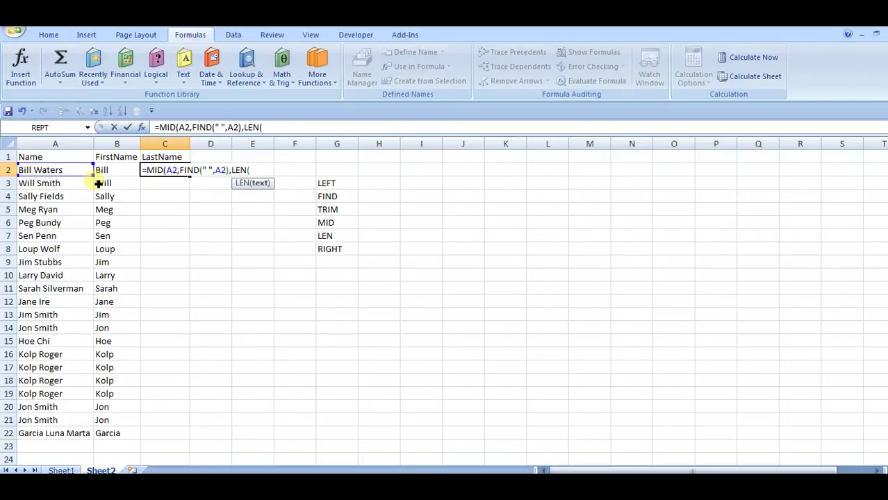
{"action": "left_click", "coordinate": [68, 174]}
{"action": "type", "text": ")-"}
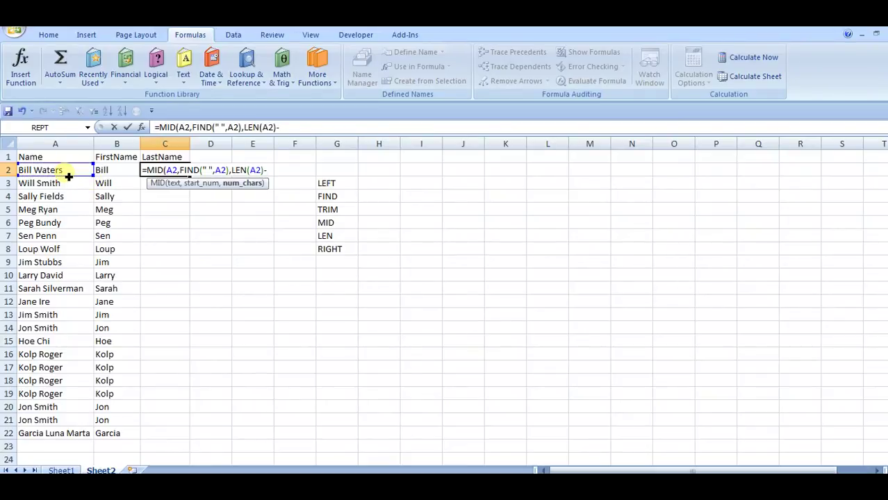
{"action": "type", "text": "le"}
{"action": "key", "text": "Tab"}
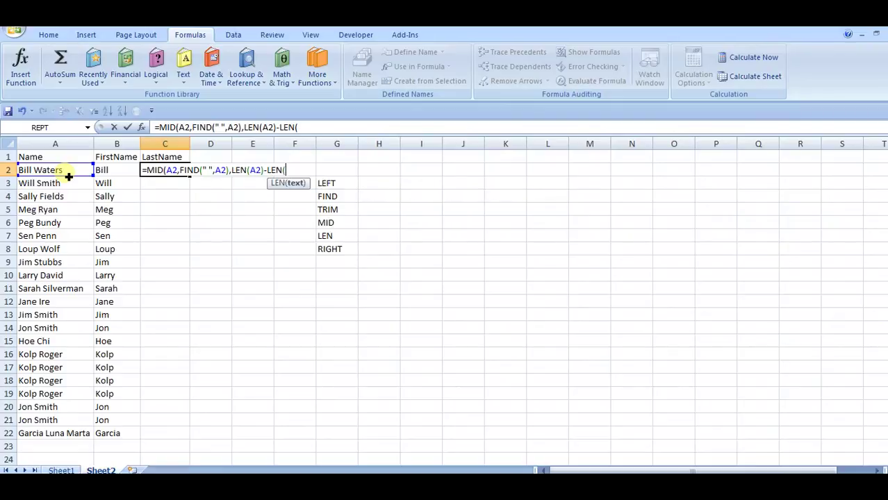
{"action": "left_click", "coordinate": [106, 172]}
{"action": "type", "text": ")"}
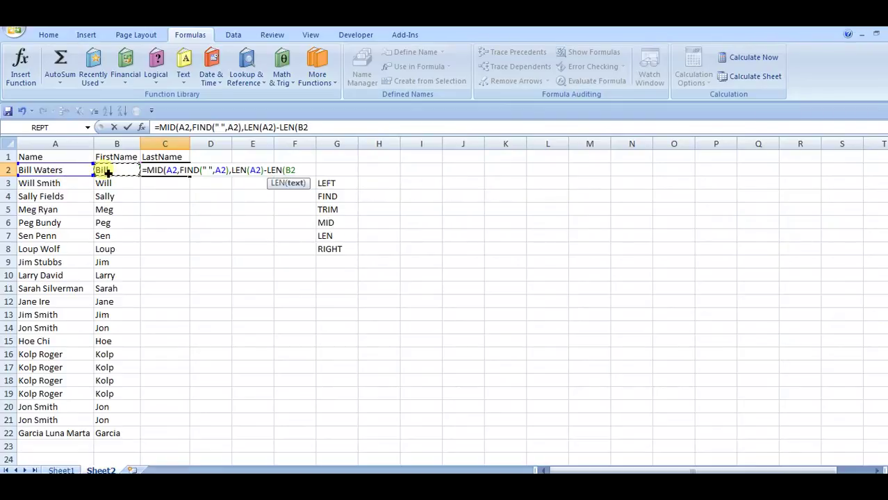
{"action": "type", "text": ")"}
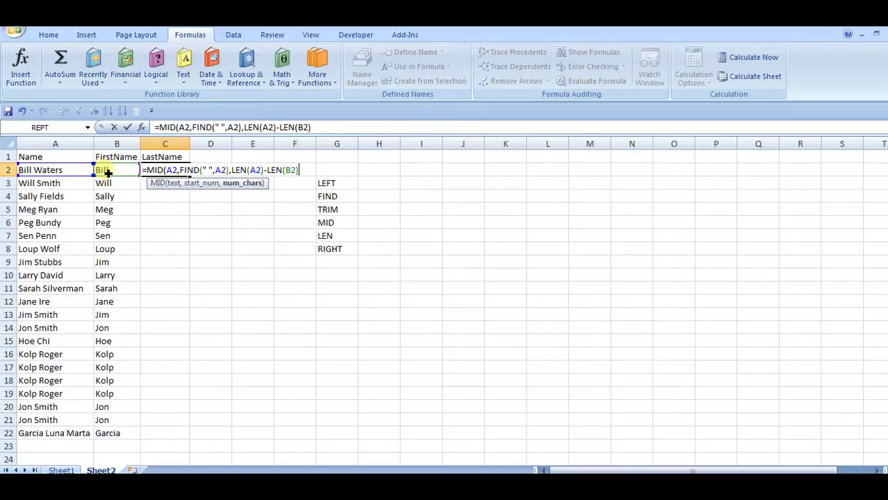
{"action": "type", "text": ")"}
{"action": "key", "text": "Return"}
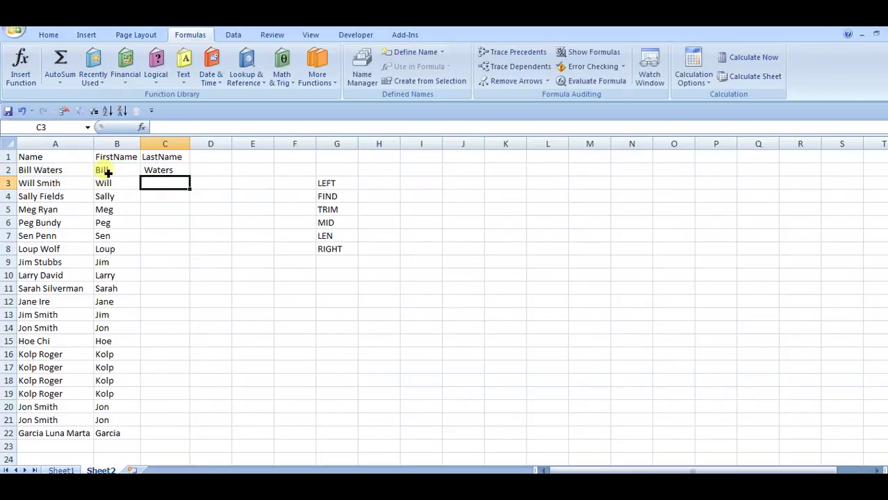
Step: Wrap the C2 formula in TRIM, making it =TRIM(MID(A2,FIND(" ",A2),LEN(A2)-LEN(B2)))
{"action": "left_click", "coordinate": [165, 172]}
{"action": "left_click", "coordinate": [167, 126]}
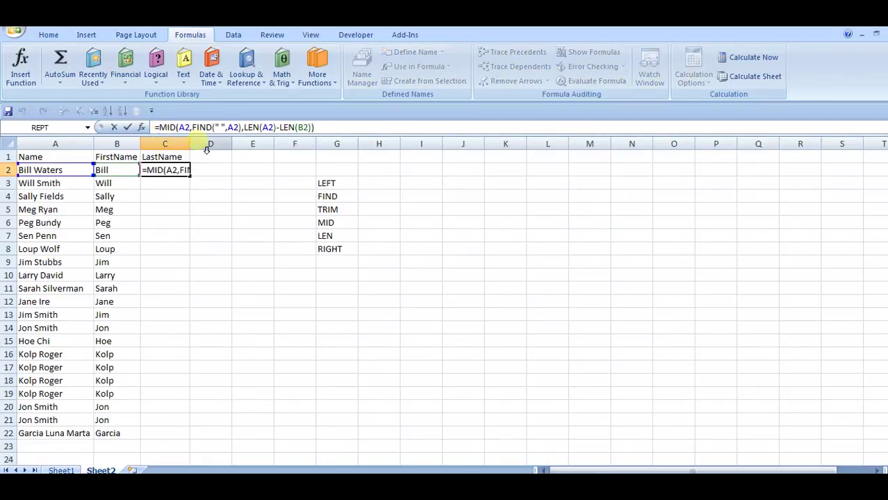
{"action": "type", "text": "trim("}
{"action": "left_click", "coordinate": [399, 129]}
{"action": "type", "text": ")"}
{"action": "key", "text": "Return"}
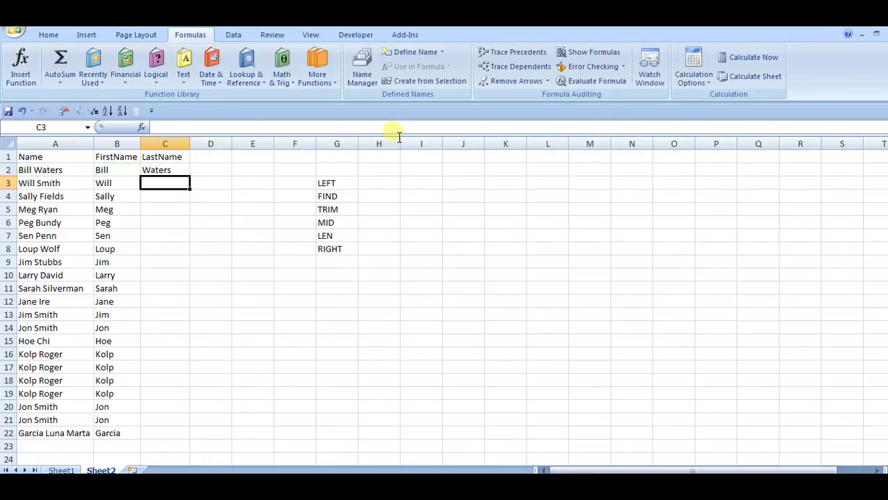
{"action": "left_click", "coordinate": [182, 171]}
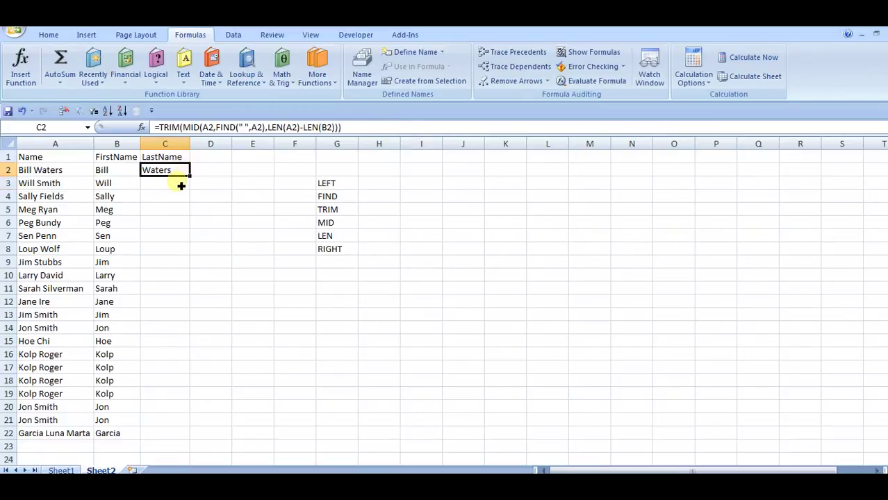
Step: Begin a RIGHT formula in C3 using A3 as the text
{"action": "left_click", "coordinate": [181, 186]}
{"action": "type", "text": "="}
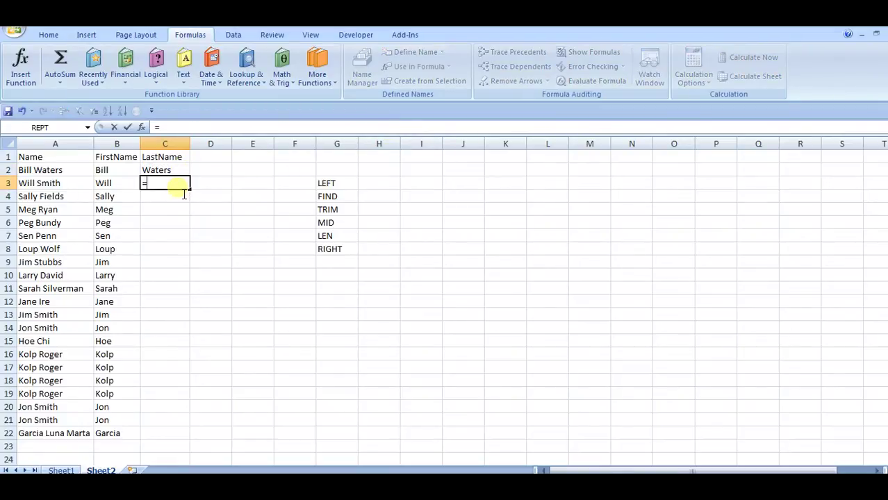
{"action": "type", "text": "righ"}
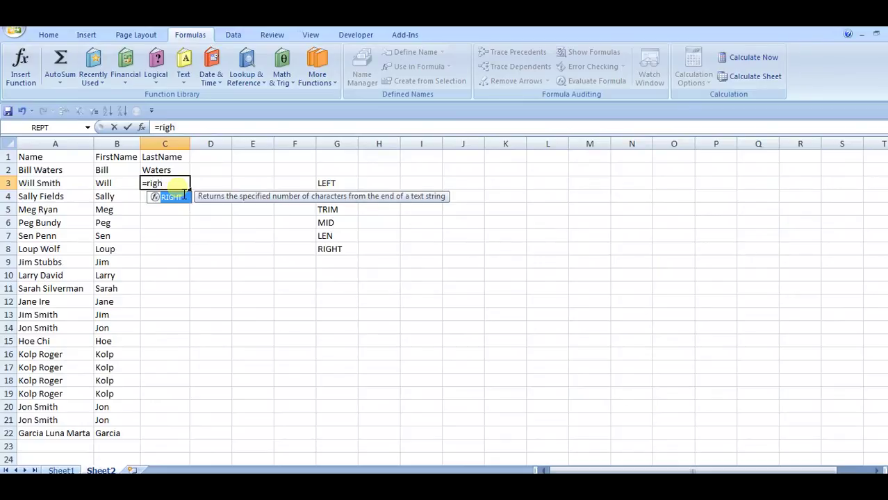
{"action": "double_click", "coordinate": [179, 197]}
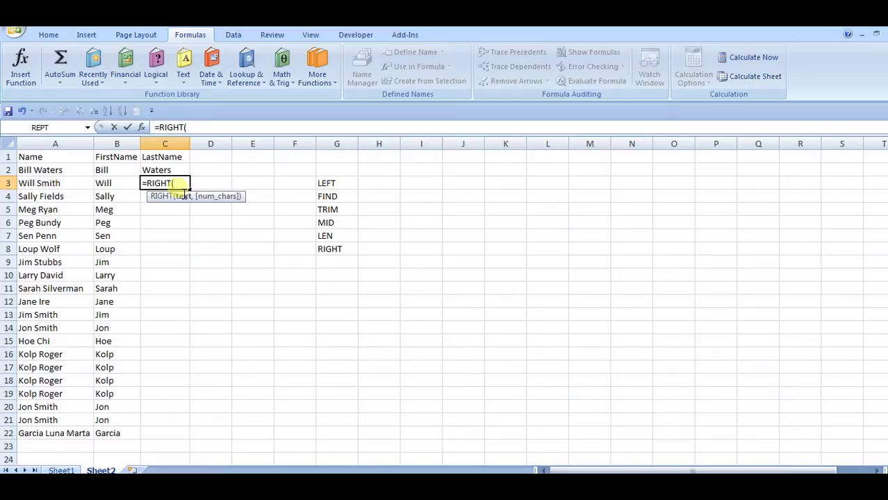
{"action": "left_click", "coordinate": [72, 185]}
{"action": "type", "text": ","}
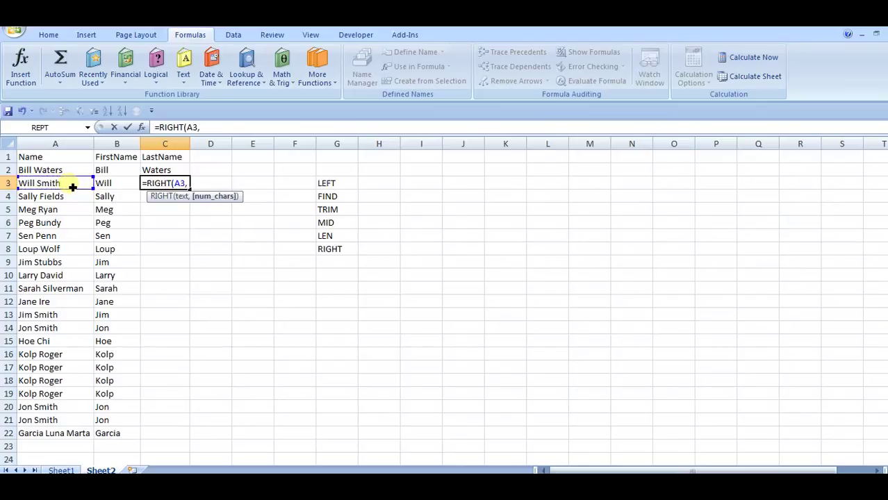
Step: Finish the C3 formula with LEN(A3)-LEN(B3) as the number of characters, making it =RIGHT(A3,LEN(A3)-LEN(B3))
{"action": "type", "text": "len"}
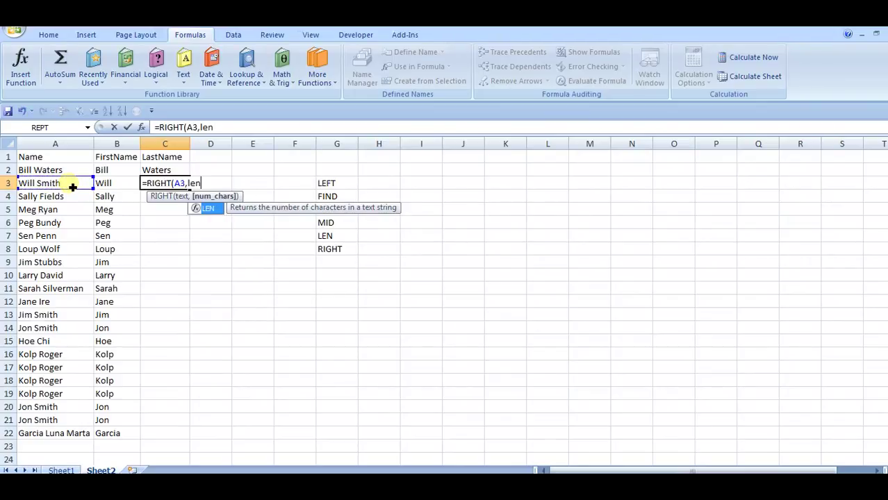
{"action": "key", "text": "Tab"}
{"action": "left_click", "coordinate": [72, 187]}
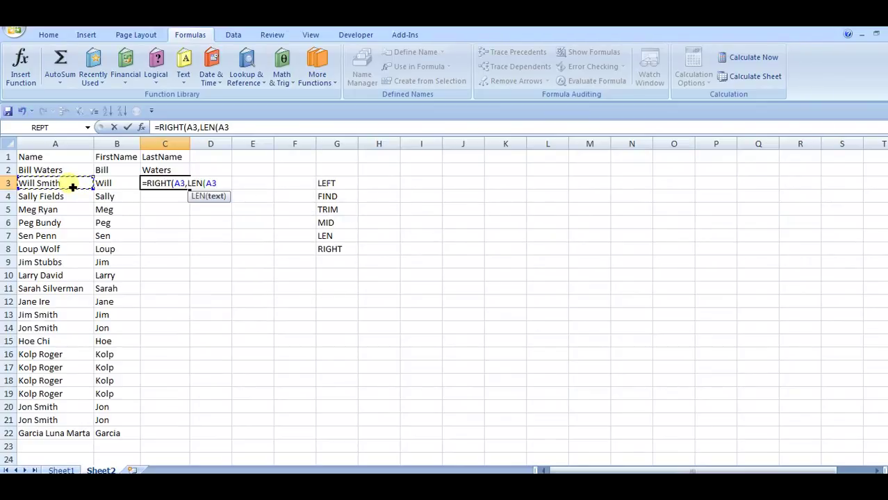
{"action": "type", "text": ")"}
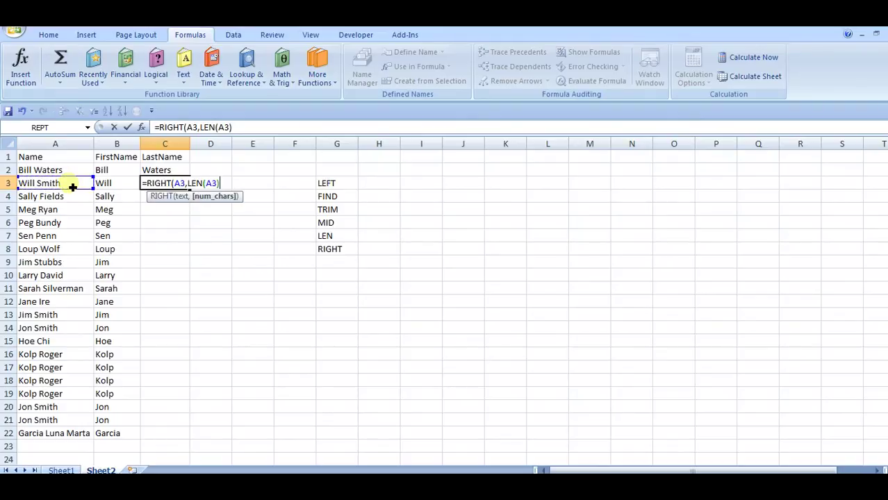
{"action": "type", "text": "-len"}
{"action": "key", "text": "Tab"}
{"action": "left_click", "coordinate": [118, 185]}
{"action": "type", "text": ")"}
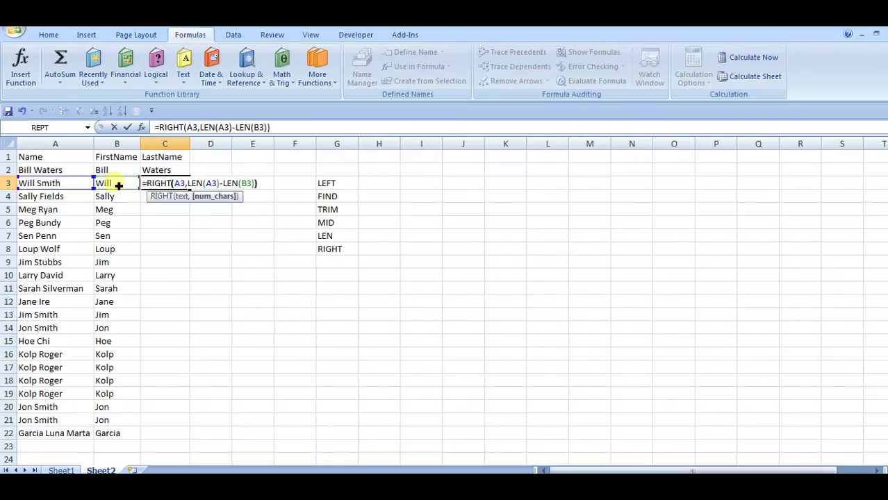
{"action": "type", "text": ")"}
{"action": "key", "text": "Return"}
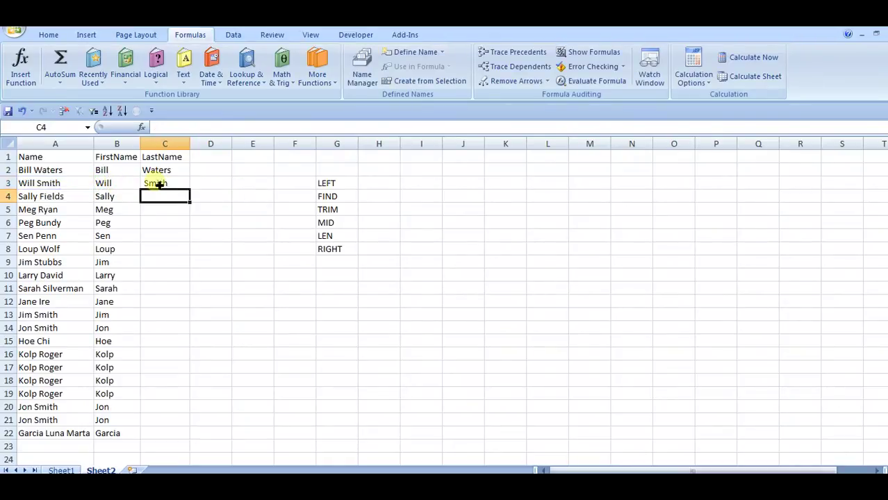
Step: Wrap the C3 formula in TRIM, making it =TRIM(RIGHT(A3,LEN(A3)-LEN(B3)))
{"action": "left_click", "coordinate": [158, 182]}
{"action": "left_click", "coordinate": [157, 127]}
{"action": "type", "text": "trim"}
{"action": "key", "text": "Tab"}
{"action": "left_click", "coordinate": [324, 139]}
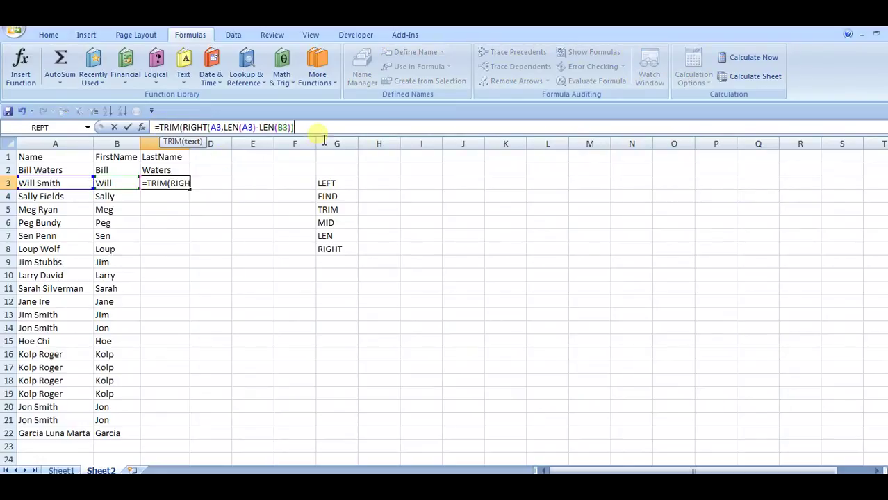
{"action": "type", "text": ")"}
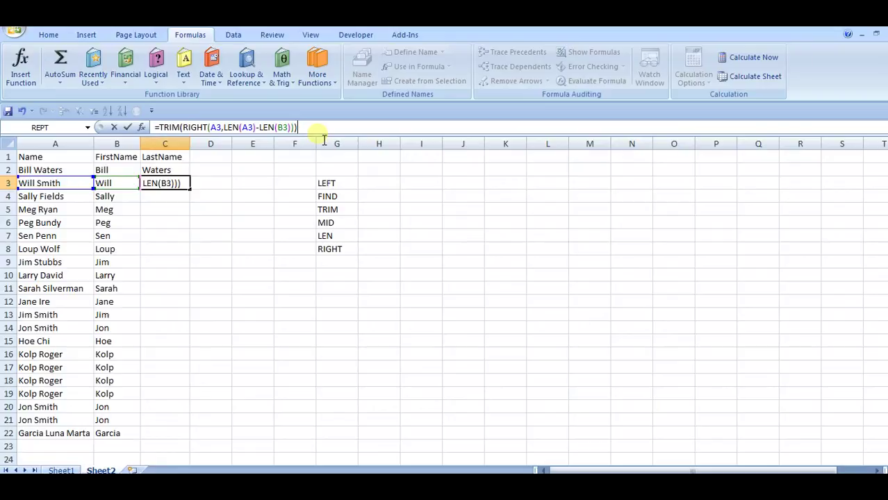
{"action": "key", "text": "Return"}
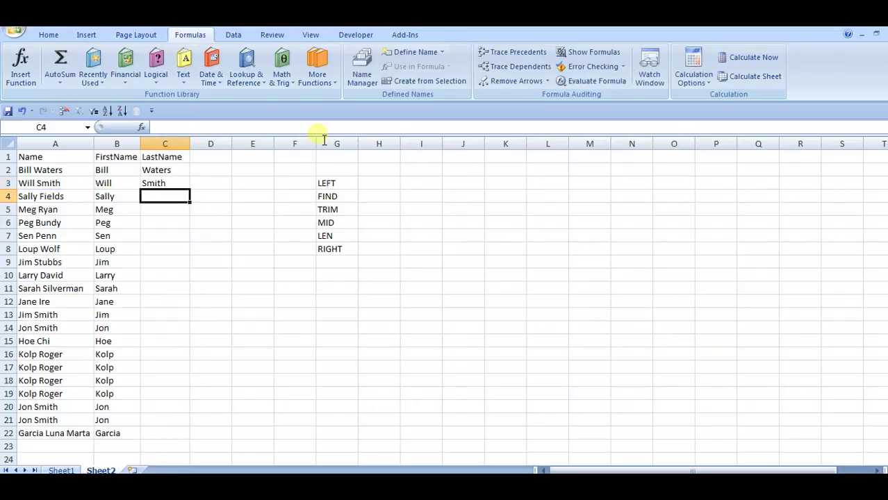
Step: Step through the C3 formula with Evaluate Formula until its final result, examining how each part is calculated
{"action": "left_click", "coordinate": [177, 184]}
{"action": "left_click", "coordinate": [594, 82]}
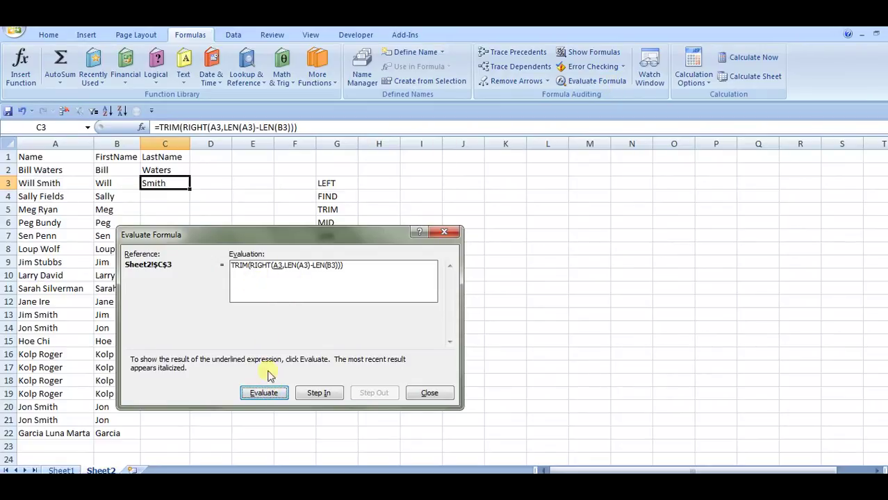
{"action": "left_click", "coordinate": [270, 395]}
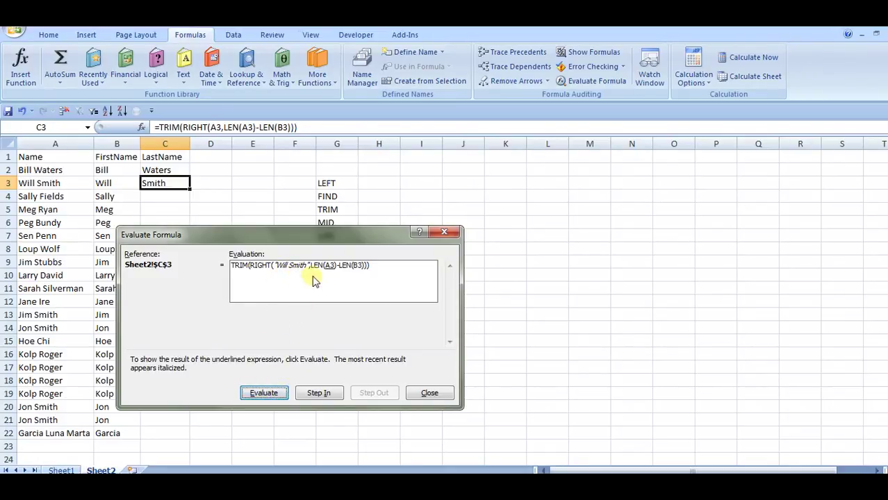
{"action": "left_click", "coordinate": [279, 395]}
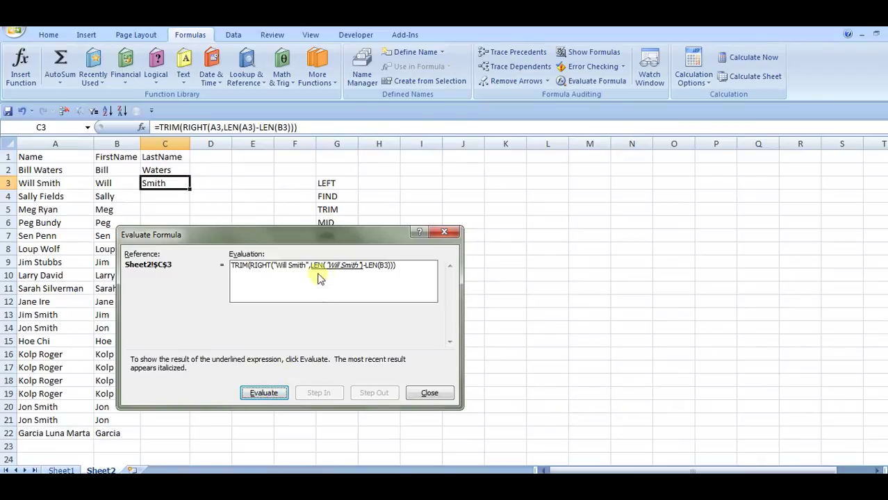
{"action": "left_click", "coordinate": [279, 394]}
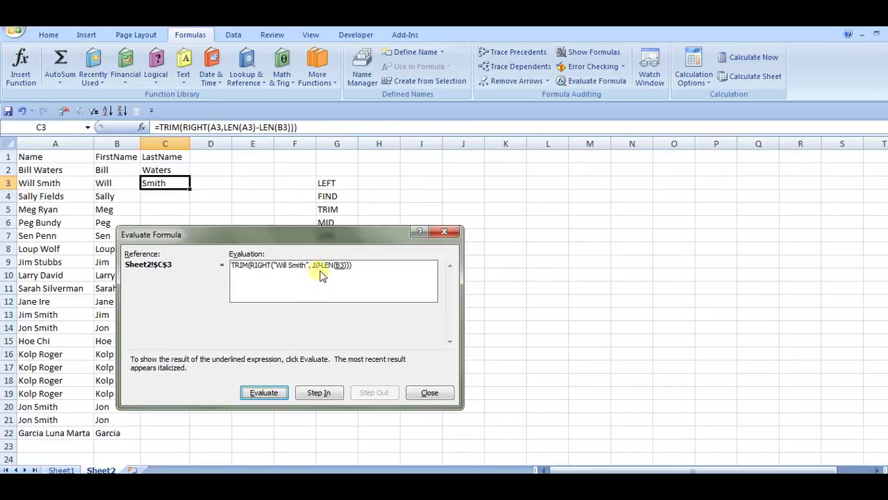
{"action": "left_click", "coordinate": [276, 395]}
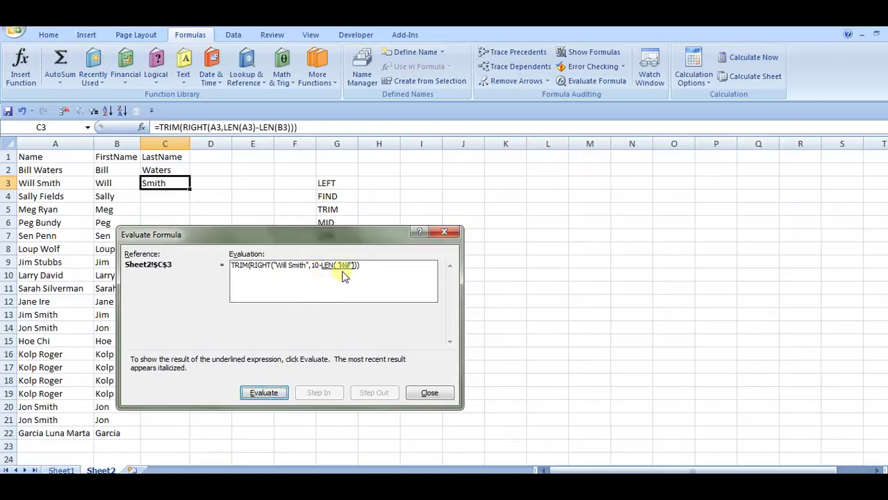
{"action": "left_click", "coordinate": [270, 393]}
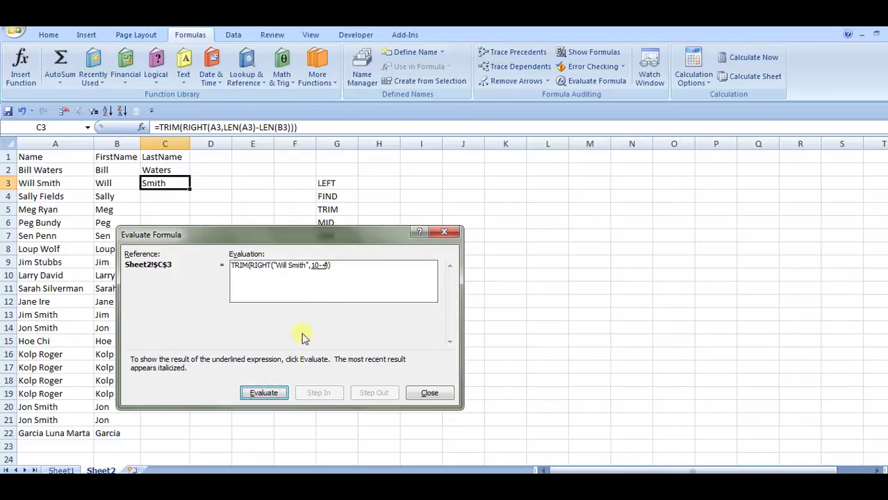
{"action": "left_click", "coordinate": [275, 393]}
{"action": "left_click", "coordinate": [275, 394]}
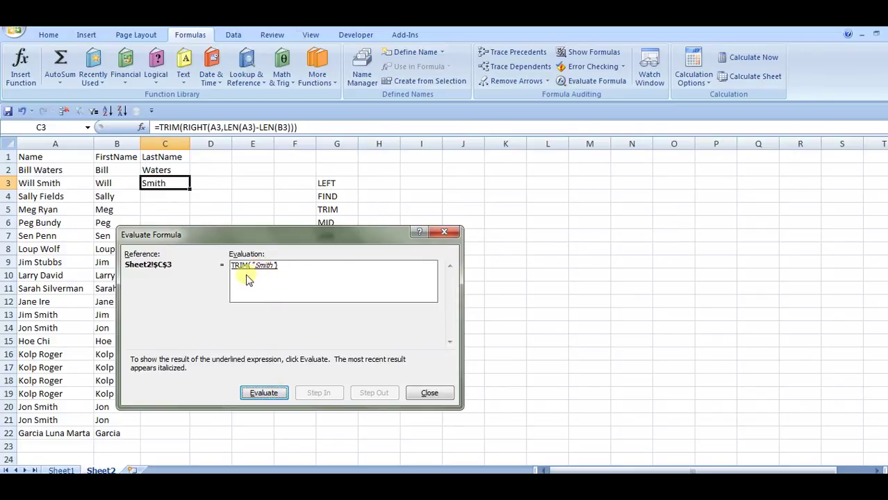
{"action": "left_click", "coordinate": [262, 393]}
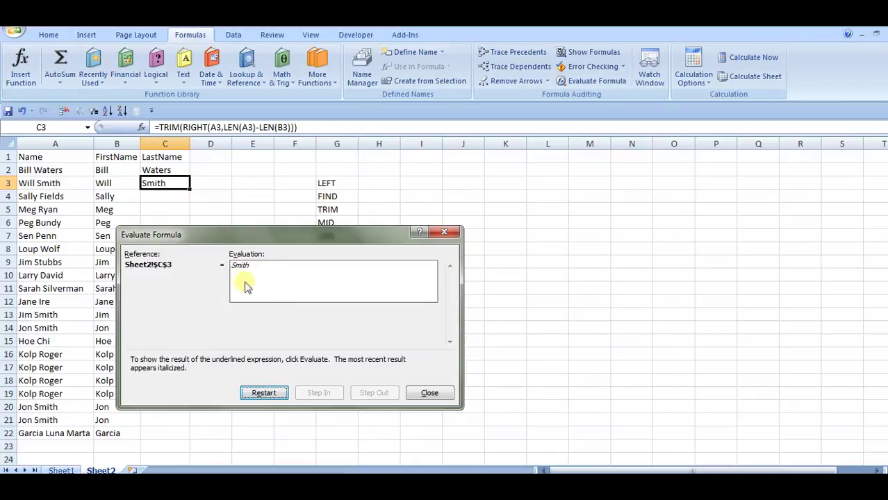
{"action": "left_click", "coordinate": [428, 393]}
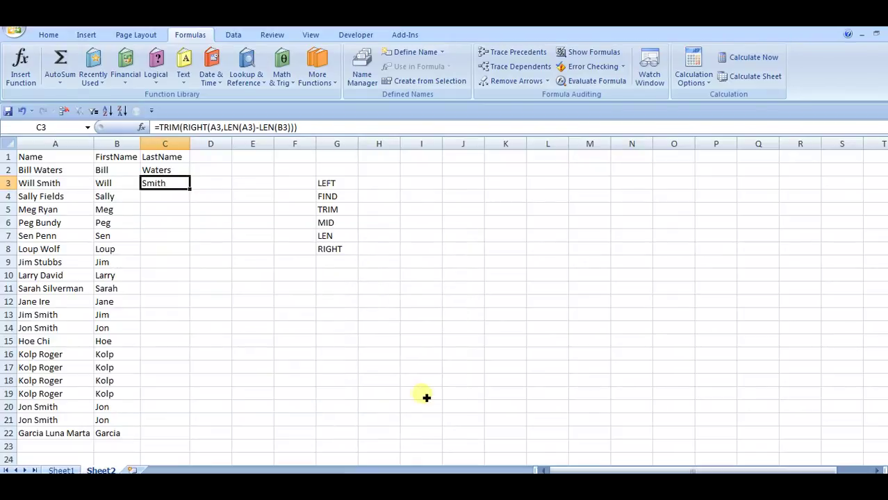
Step: Fill the LastName formula from C3 down to C22
{"action": "left_click", "coordinate": [182, 169]}
{"action": "left_click", "coordinate": [182, 188]}
{"action": "left_click_drag", "start_coordinate": [189, 189], "coordinate": [196, 446]}
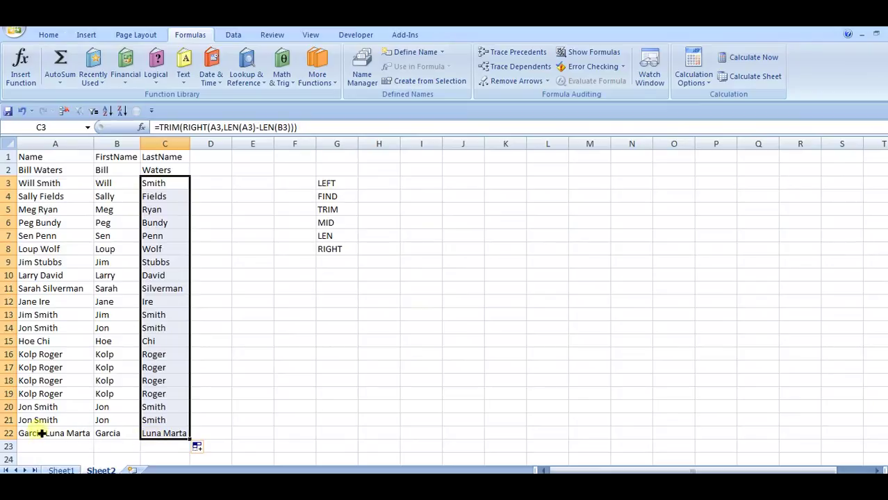
Step: Clear the copied LastName formula from C22, leaving the cell empty
{"action": "left_click", "coordinate": [161, 436]}
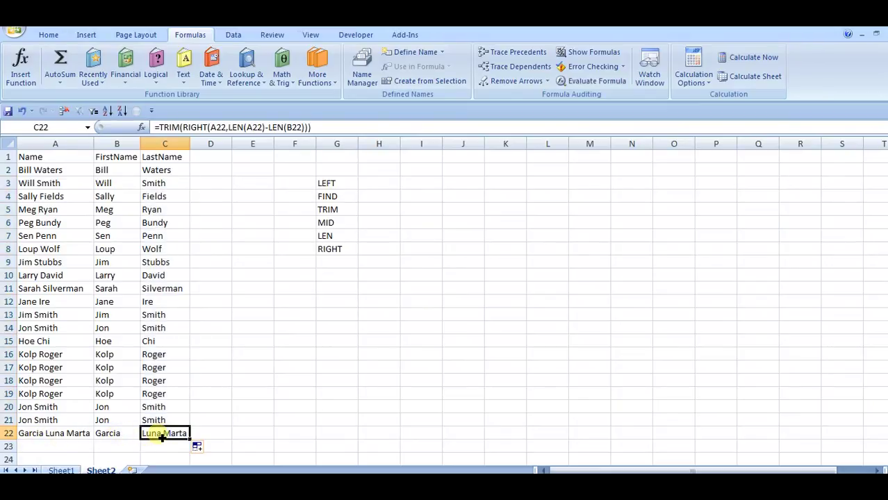
{"action": "key", "text": "Delete"}
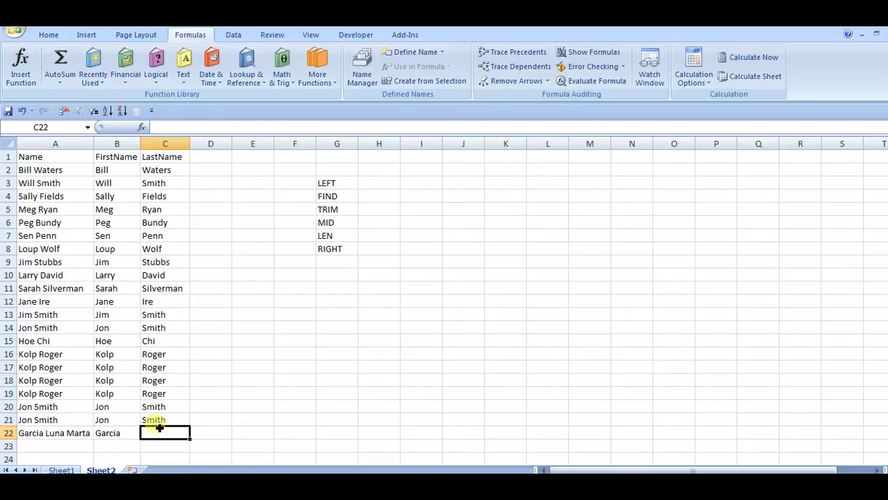
{"action": "type", "text": "mid"}
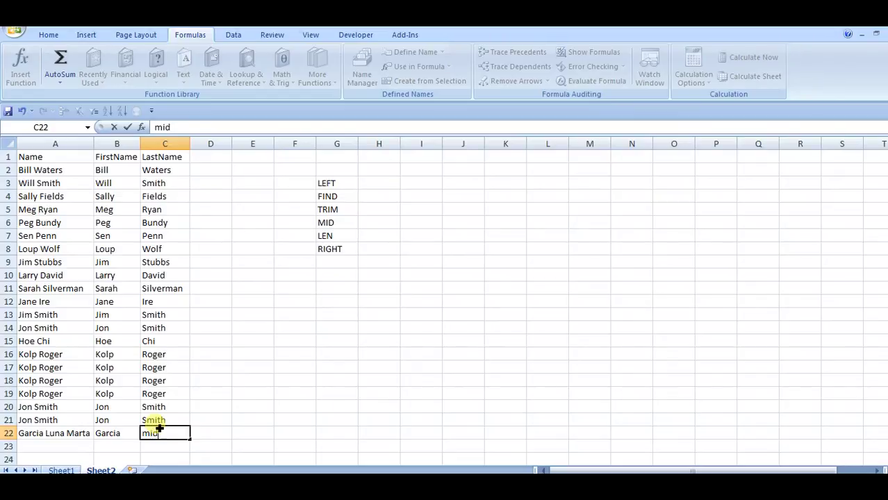
{"action": "key", "text": "Escape"}
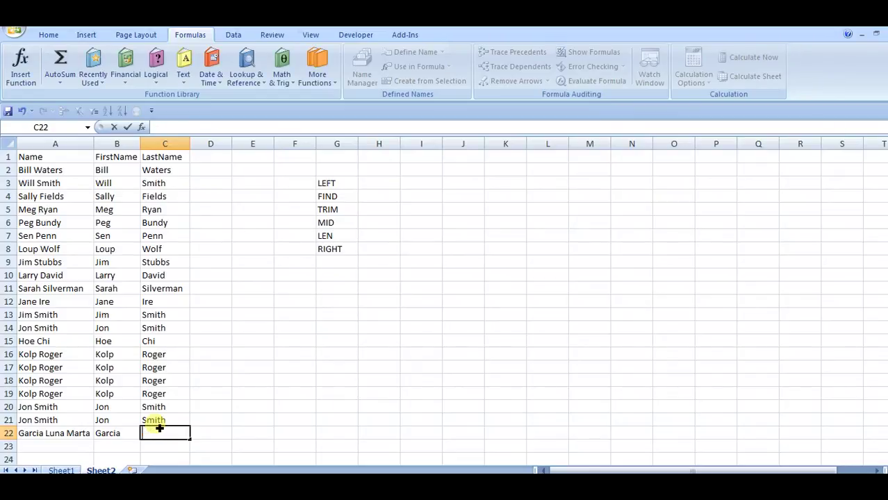
Step: Enter the formula =FIND(" ",A22) in C22 to locate the first space in the full name
{"action": "type", "text": "=fin"}
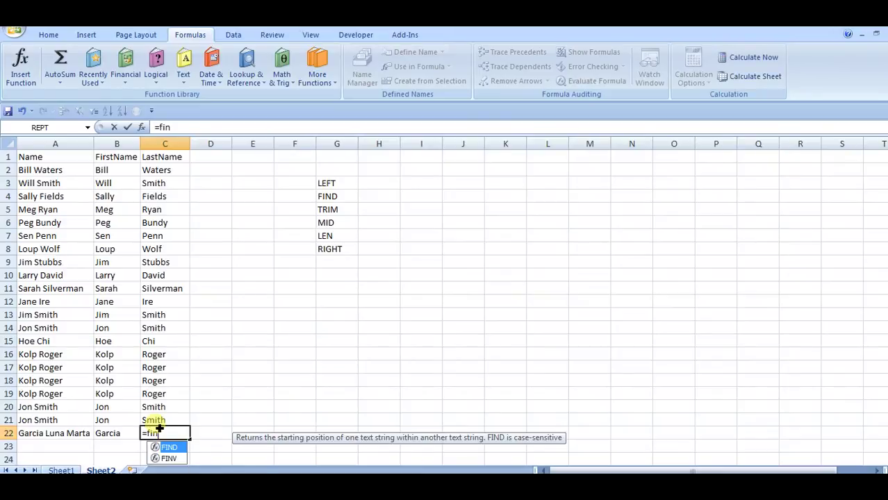
{"action": "key", "text": "Tab"}
{"action": "key", "text": "Left"}
{"action": "key", "text": "Left"}
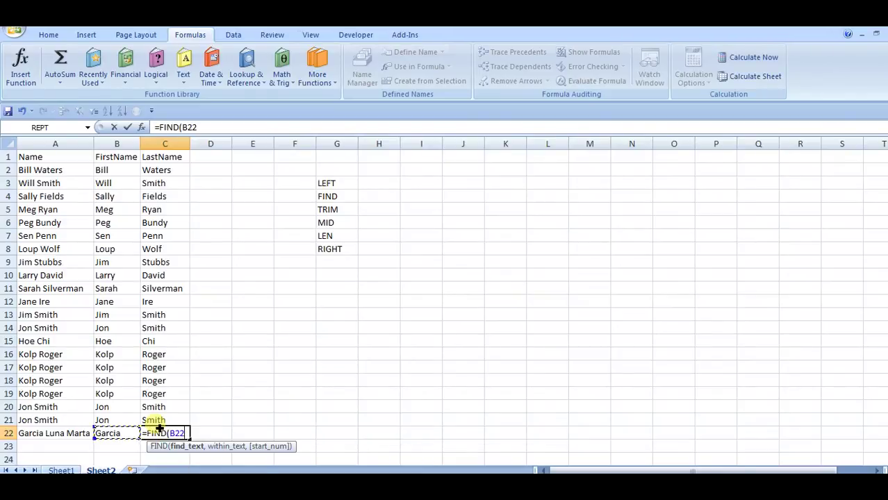
{"action": "key", "text": "BackSpace"}
{"action": "key", "text": "BackSpace"}
{"action": "key", "text": "BackSpace"}
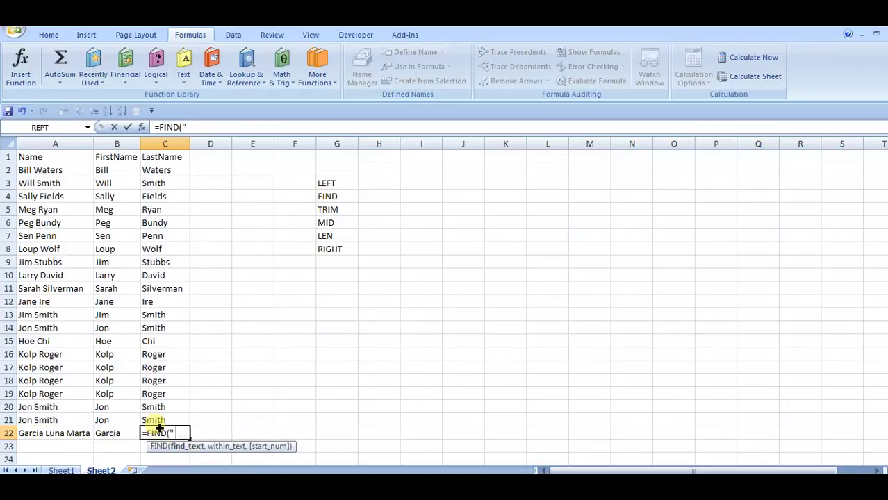
{"action": "type", "text": "\" \","}
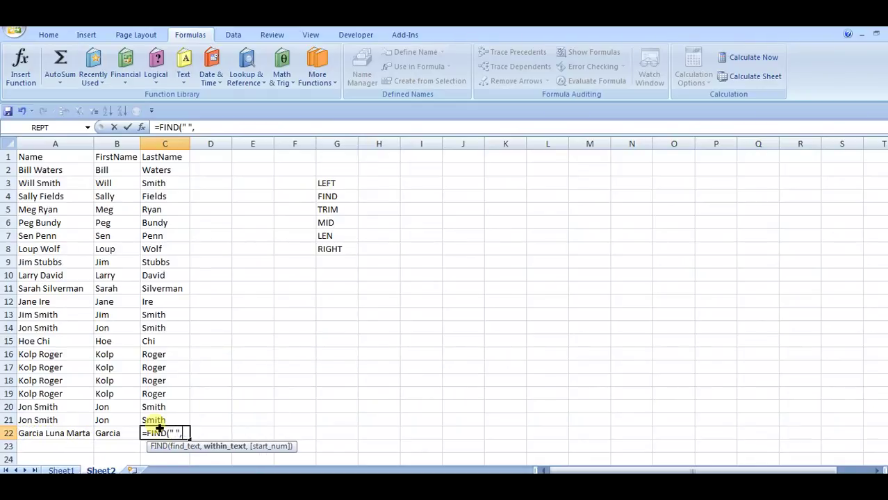
{"action": "left_click", "coordinate": [77, 436]}
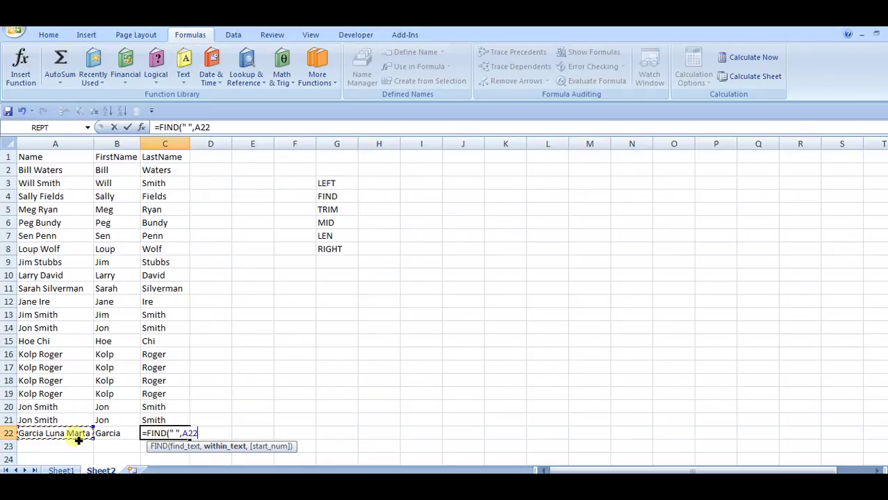
{"action": "type", "text": ")"}
{"action": "key", "text": "Return"}
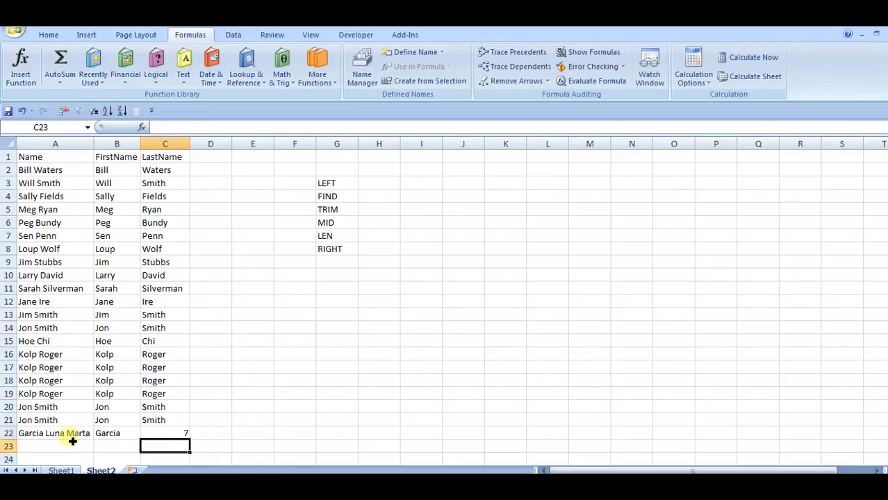
Step: Nest the C22 formula as the start position of another FIND, making it =FIND(" ",A22,FIND(" ",A22))
{"action": "left_click", "coordinate": [174, 434]}
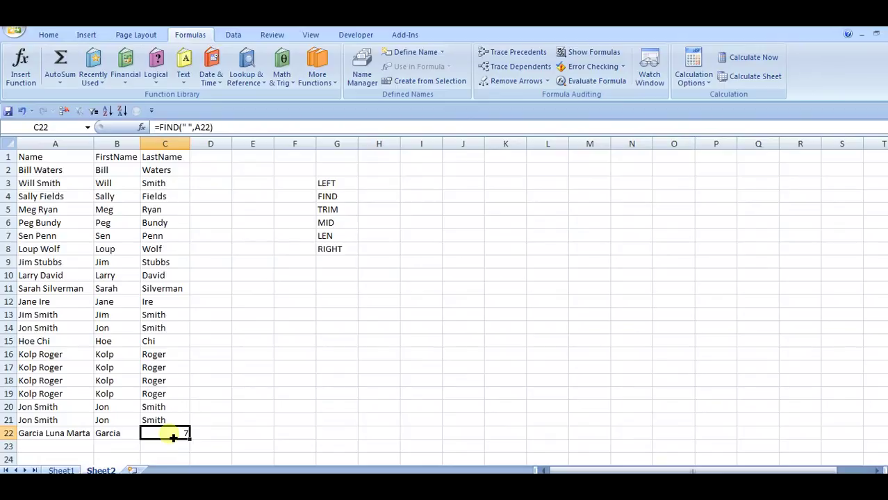
{"action": "left_click", "coordinate": [157, 128]}
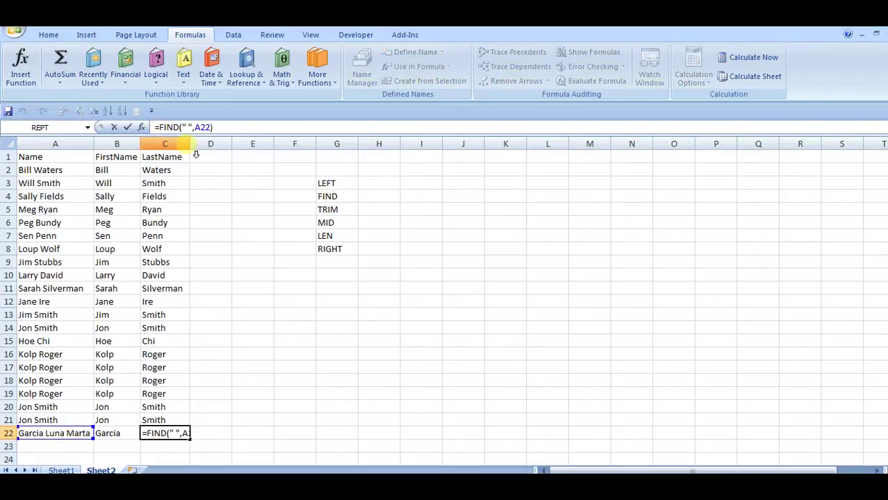
{"action": "type", "text": "FIND("}
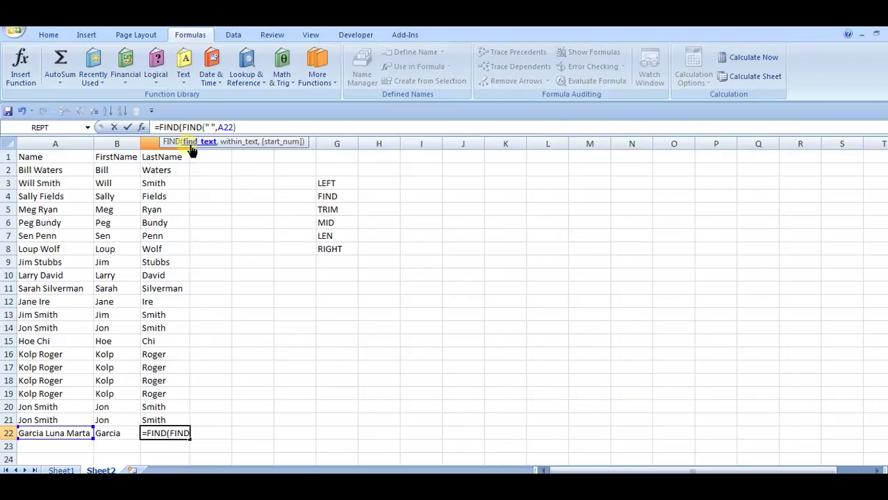
{"action": "type", "text": "\" \","}
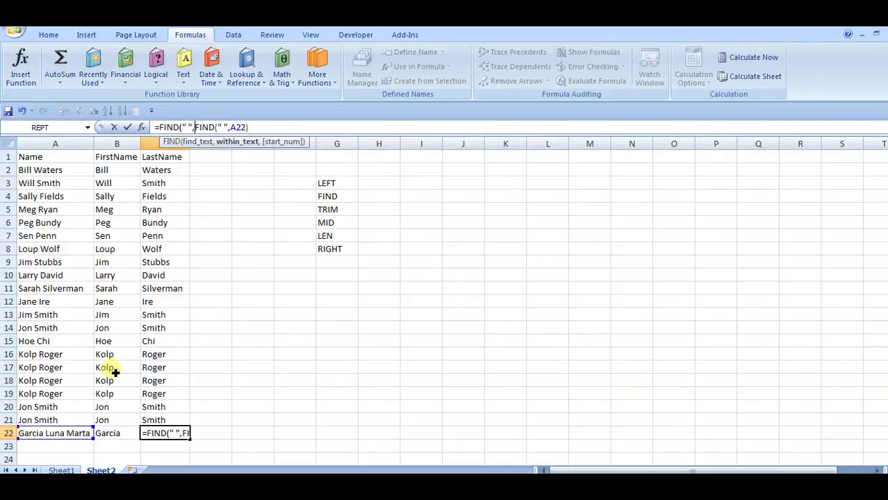
{"action": "left_click", "coordinate": [69, 438]}
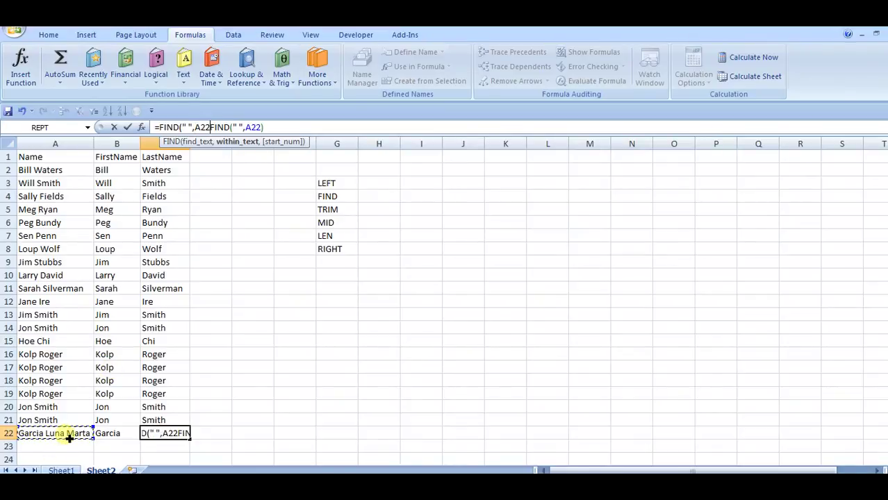
{"action": "type", "text": ","}
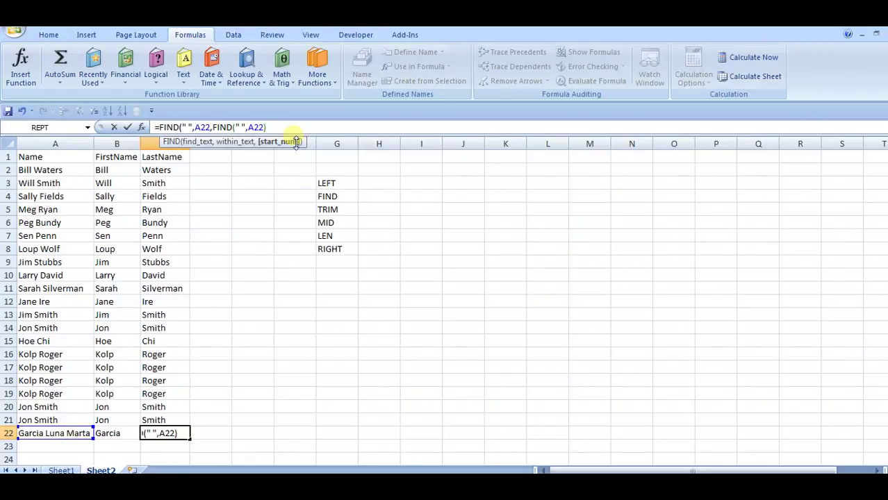
{"action": "key", "text": "Return"}
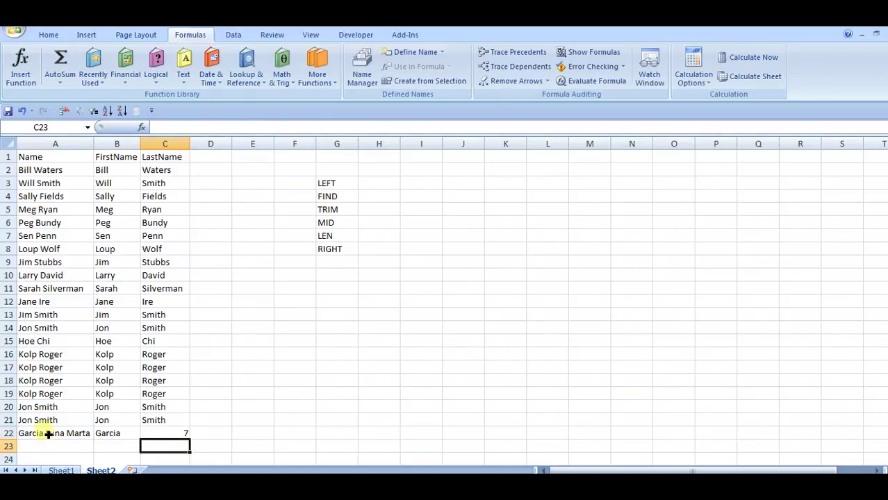
Step: Add 1 to the start position in the C22 formula, making it =FIND(" ",A22,FIND(" ",A22)+1)
{"action": "left_click", "coordinate": [179, 434]}
{"action": "left_click_drag", "start_coordinate": [211, 127], "coordinate": [269, 127]}
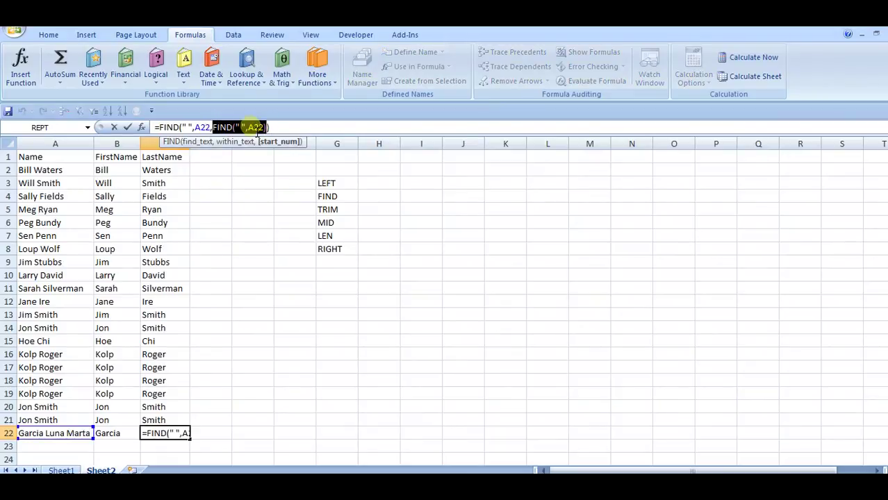
{"action": "key", "text": "Escape"}
{"action": "left_click", "coordinate": [272, 129]}
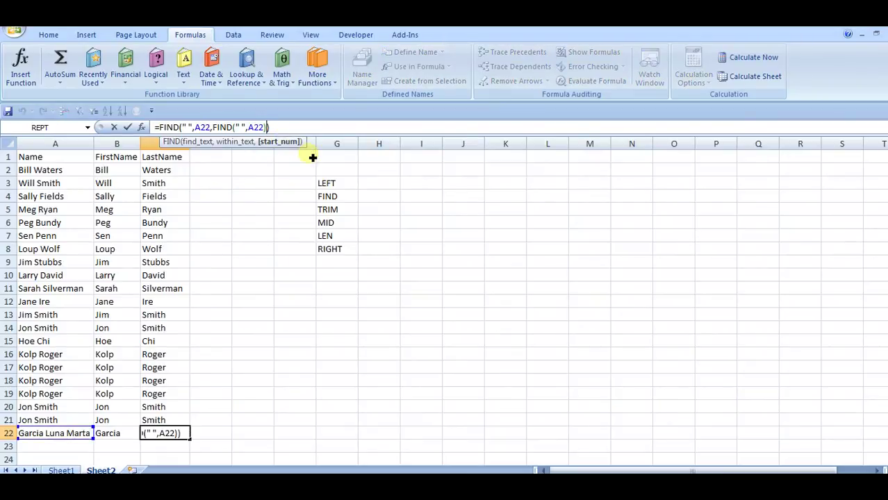
{"action": "type", "text": "+1"}
{"action": "key", "text": "Return"}
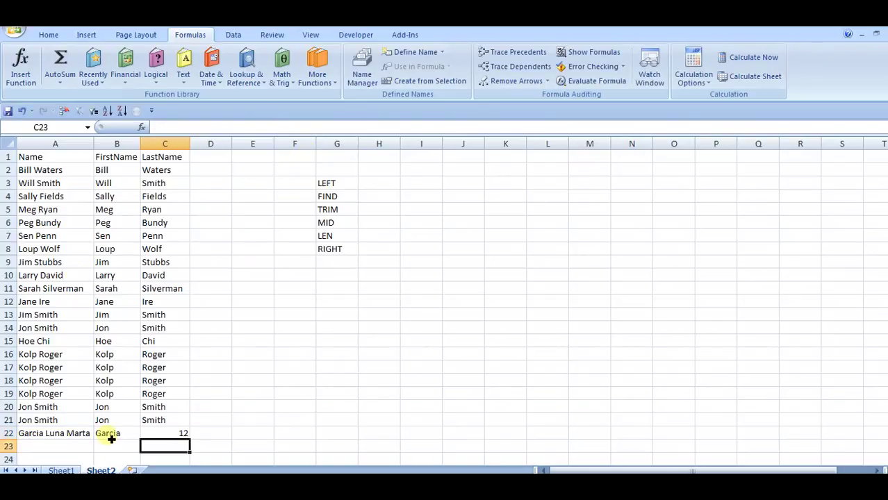
Step: Wrap the C22 formula in MID, with A22 as the text, FIND(" ",A22) as the start and the existing FIND as the character count
{"action": "left_click", "coordinate": [182, 433]}
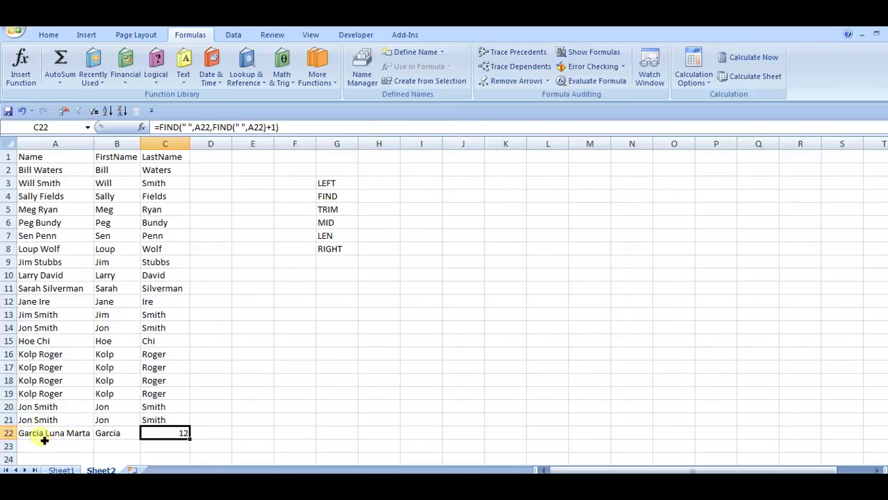
{"action": "left_click", "coordinate": [164, 129]}
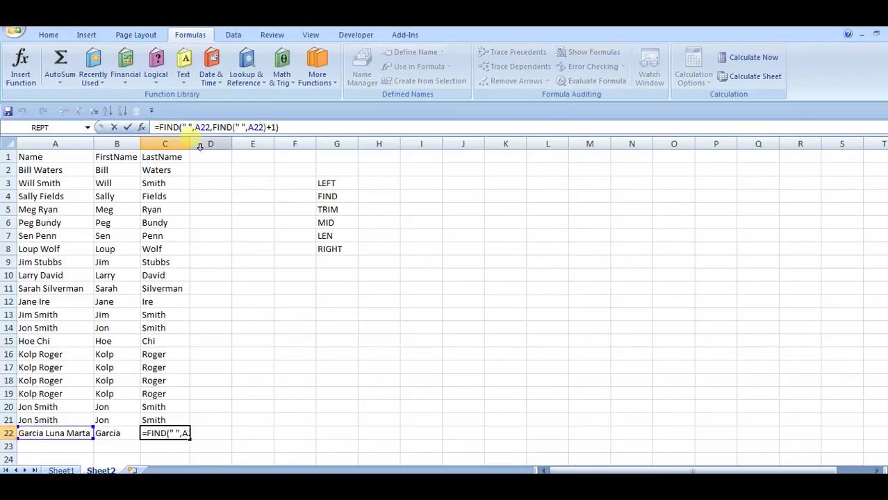
{"action": "type", "text": "mi"}
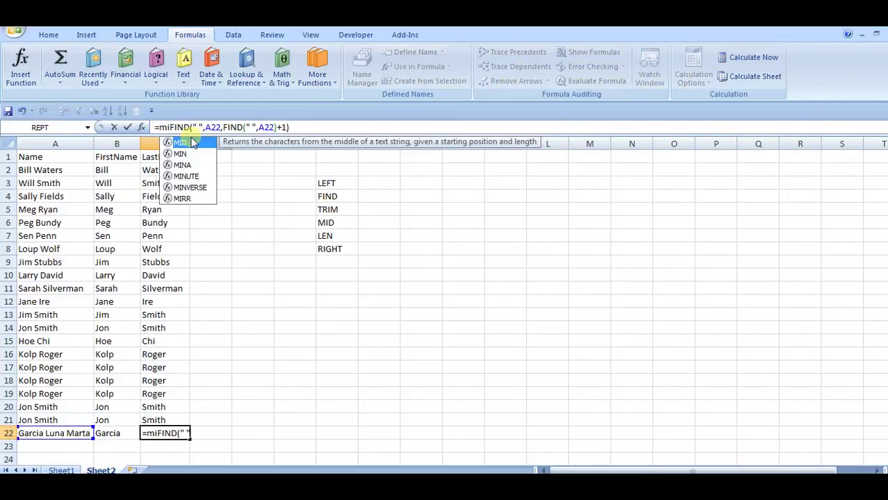
{"action": "type", "text": "d"}
{"action": "double_click", "coordinate": [181, 141]}
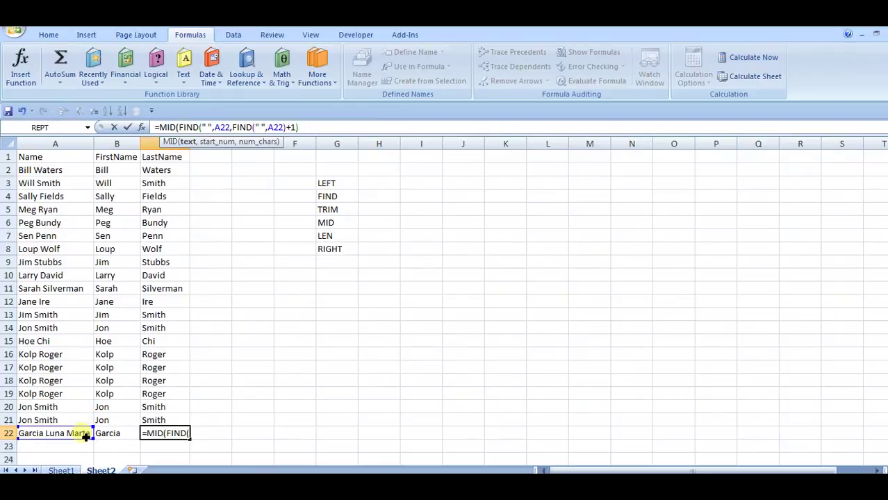
{"action": "left_click", "coordinate": [85, 437]}
{"action": "type", "text": ","}
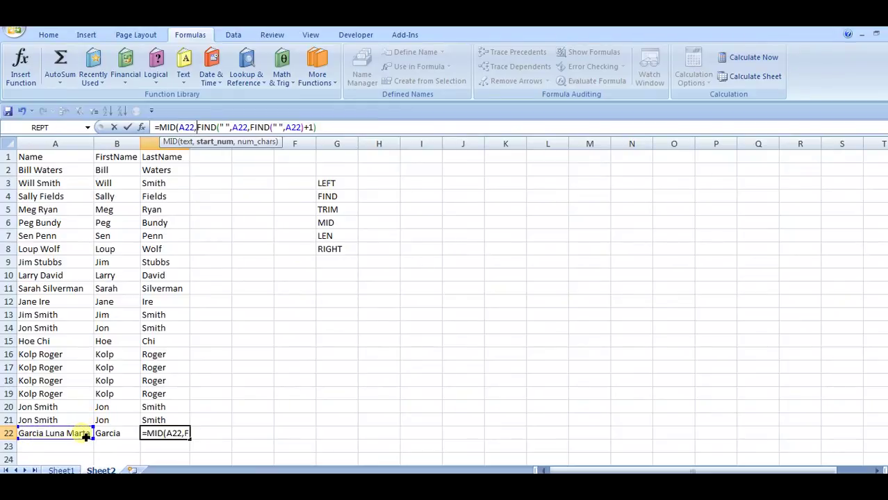
{"action": "type", "text": "FIND(\" "}
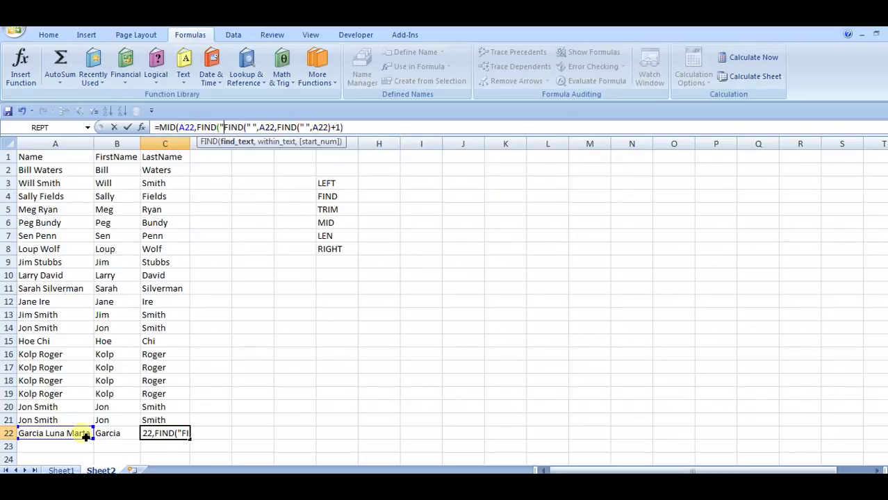
{"action": "type", "text": "\" "}
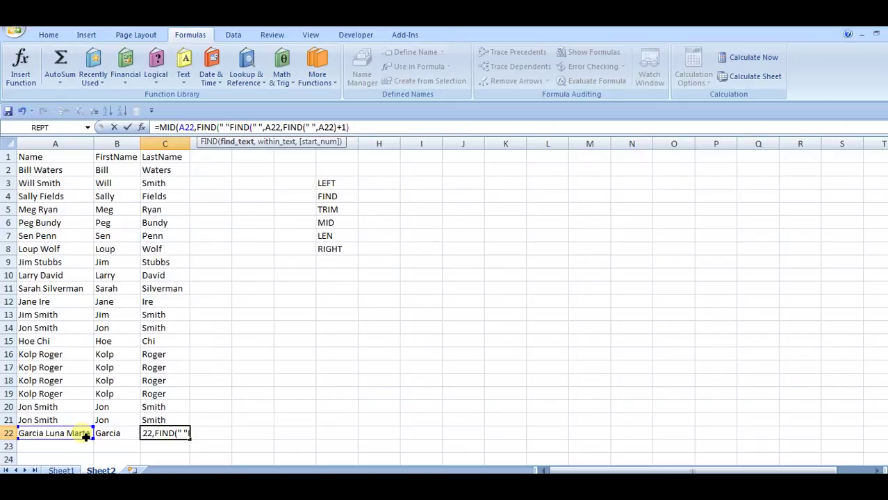
{"action": "type", "text": ","}
{"action": "left_click", "coordinate": [85, 434]}
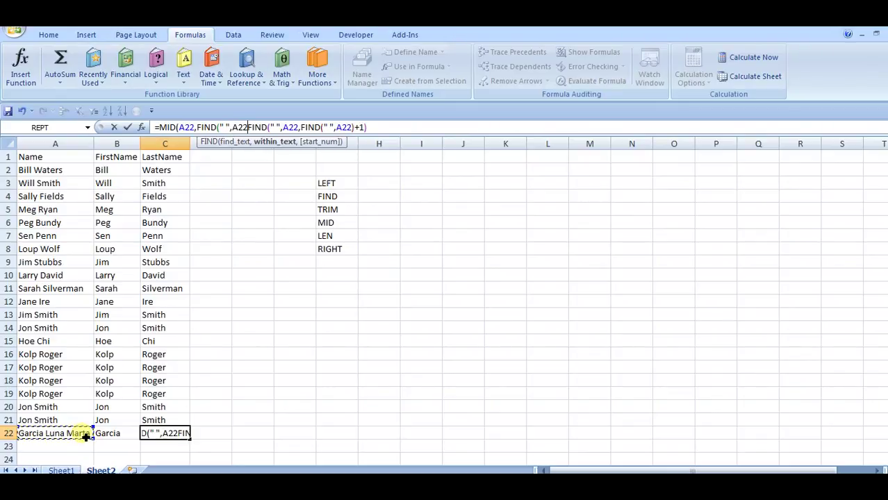
{"action": "type", "text": "),"}
{"action": "left_click", "coordinate": [253, 127]}
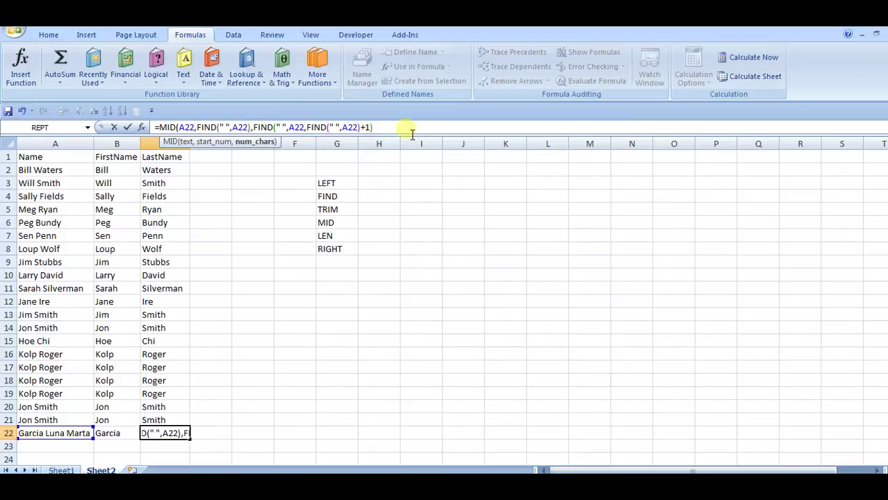
Step: Subtract LEN(B22) from the character count and wrap C22 in TRIM: =TRIM(MID(A22,FIND(" ",A22),FIND(" ",A22,FIND(" ",A22)+1)-LEN(B22)))
{"action": "type", "text": "-len"}
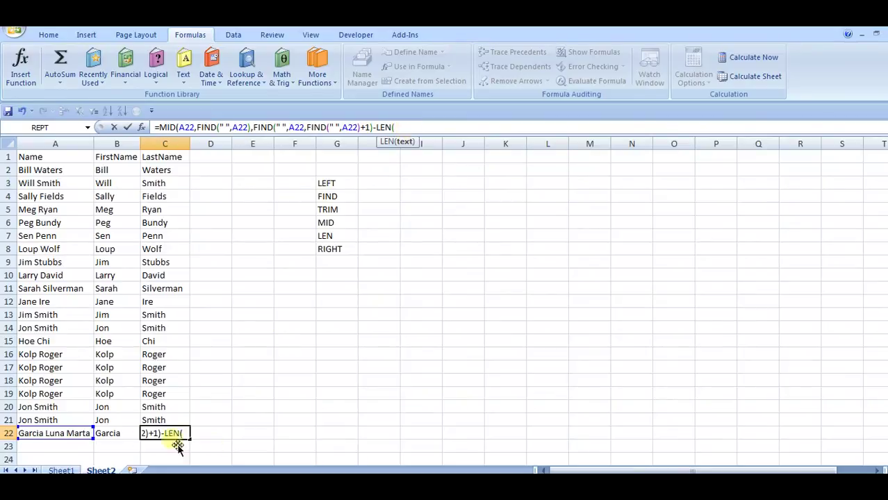
{"action": "left_click", "coordinate": [120, 432]}
{"action": "type", "text": "))"}
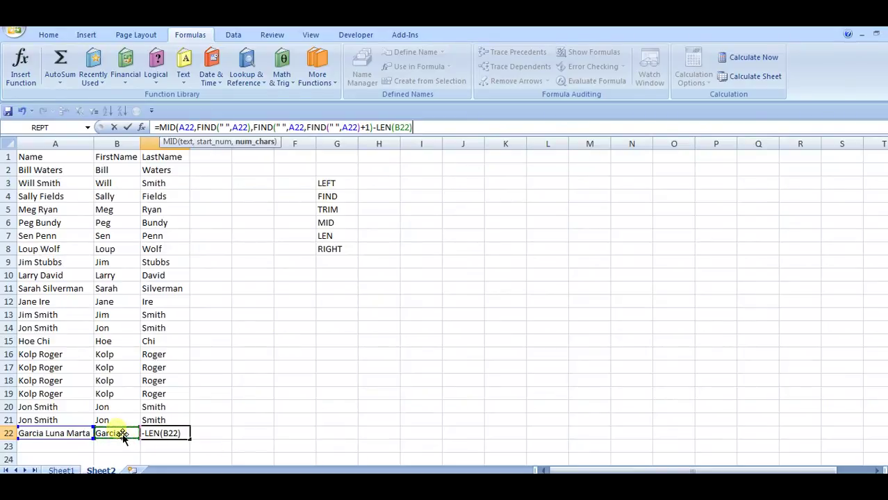
{"action": "key", "text": "Return"}
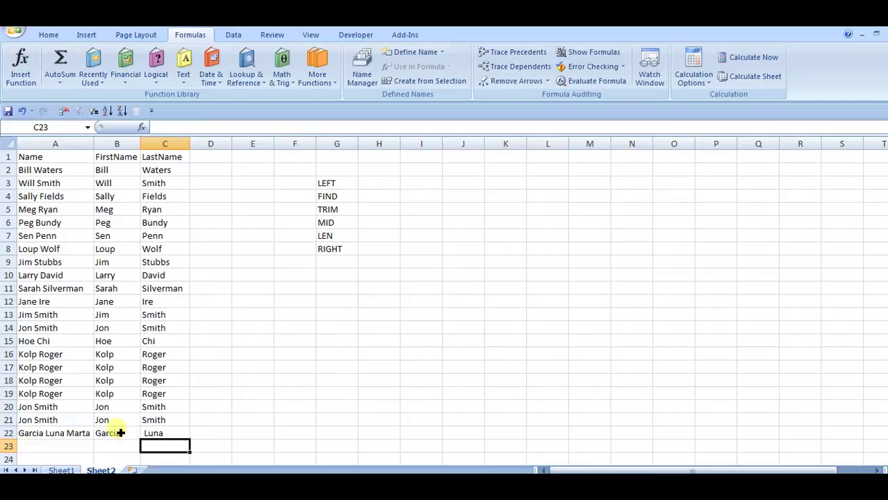
{"action": "left_click", "coordinate": [153, 433]}
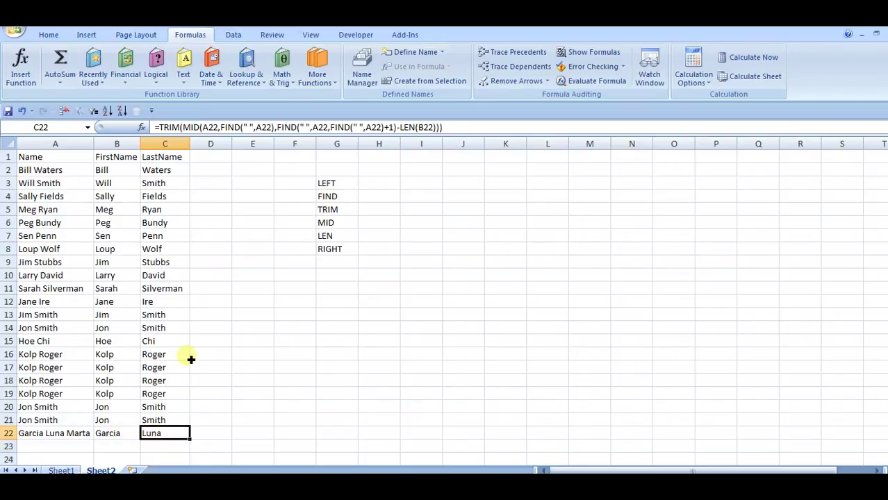
{"action": "left_click_drag", "start_coordinate": [344, 184], "coordinate": [349, 253]}
{"action": "left_click", "coordinate": [346, 269]}
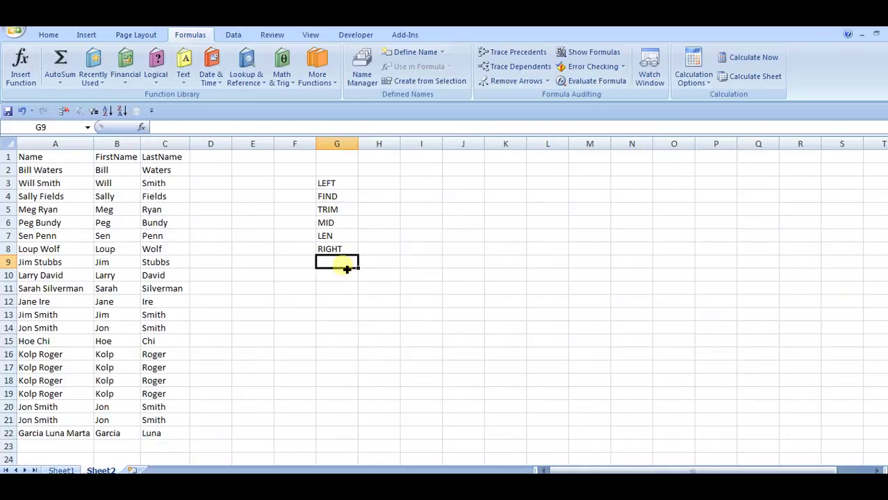